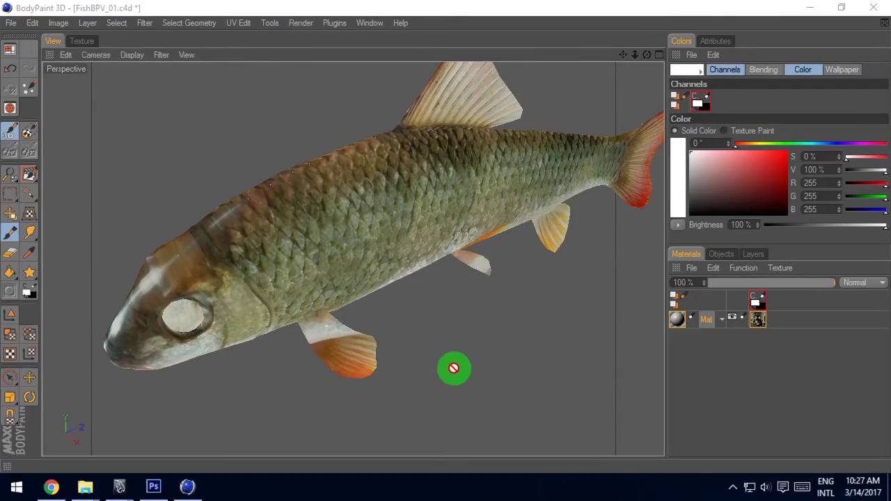
Step: Orbit the fish to inspect its underside, tail, head and belly fins
mouse_move(453, 370)
alt+mouse_down()
mouse_move(521, 357)
mouse_move(504, 341)
mouse_move(497, 290)
mouse_move(464, 292)
mouse_move(481, 292)
alt+mouse_up()
alt+right_drag(481, 293, 484, 282)
mouse_move(484, 283)
alt+mouse_down()
mouse_move(493, 313)
mouse_move(478, 282)
alt+mouse_up()
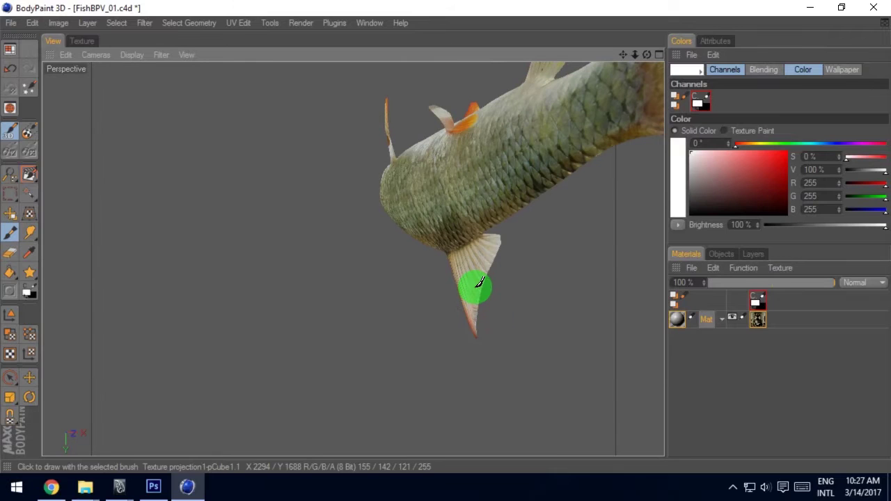
click(604, 9)
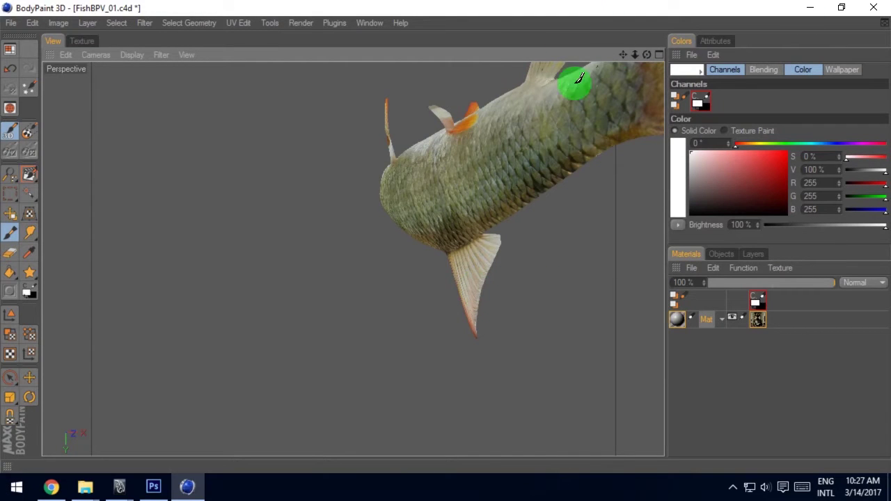
mouse_move(330, 350)
alt+mouse_down()
mouse_move(448, 229)
mouse_move(357, 420)
mouse_move(436, 234)
mouse_move(395, 370)
alt+mouse_up()
mouse_move(591, 383)
alt+mouse_down()
mouse_move(438, 225)
mouse_move(547, 444)
alt+mouse_up()
mouse_move(457, 352)
alt+mouse_down()
mouse_move(447, 235)
mouse_move(468, 355)
mouse_move(446, 234)
mouse_move(469, 355)
mouse_move(446, 237)
mouse_move(515, 372)
alt+mouse_up()
Step: Select the Mat material and add a New Layer to its colour texture
click(710, 331)
click(724, 320)
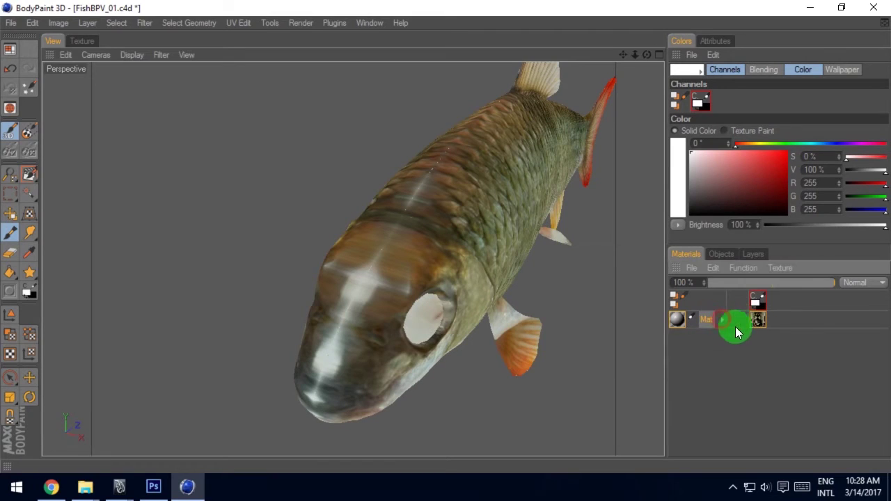
right_click(759, 325)
click(676, 268)
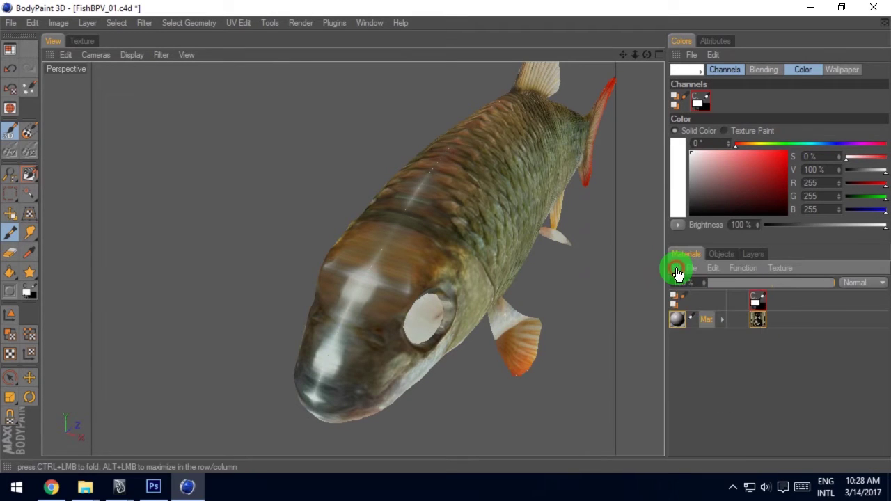
Step: Switch the brush preset in Attributes to Bitmap
click(724, 41)
click(728, 120)
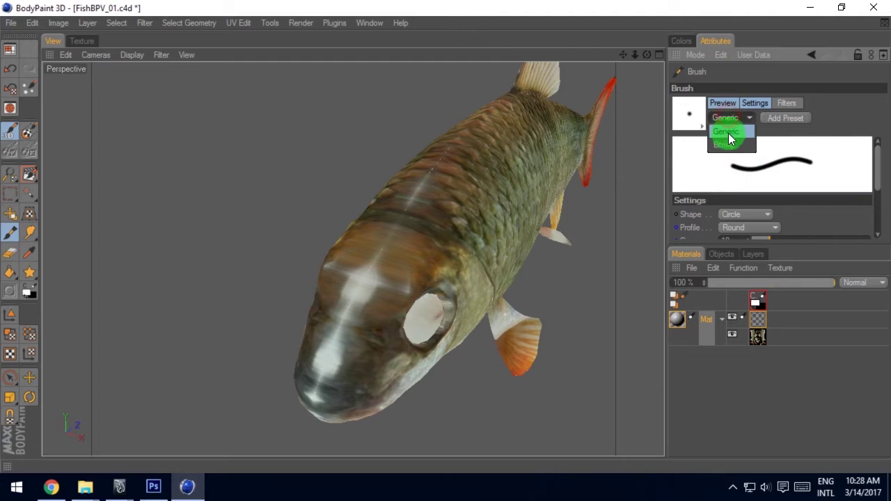
click(727, 145)
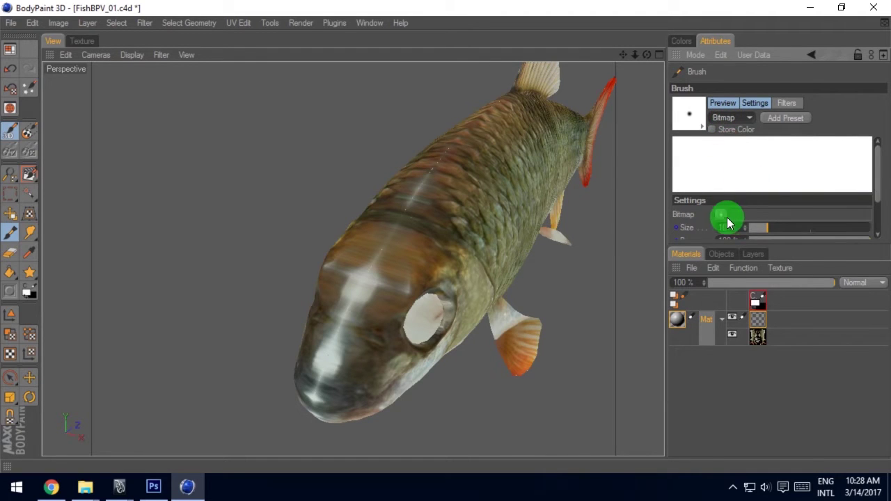
drag(724, 217, 753, 17)
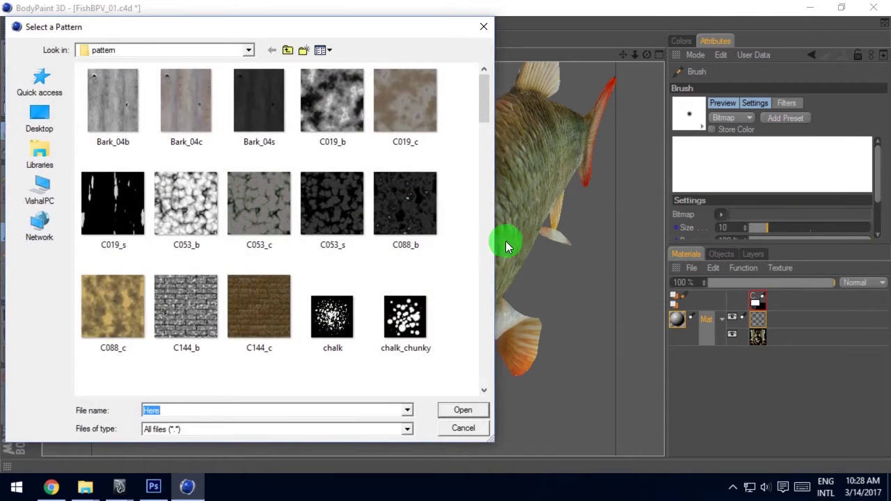
Step: Browse the pattern folder and load sponge_frayed as the brush bitmap
click(325, 322)
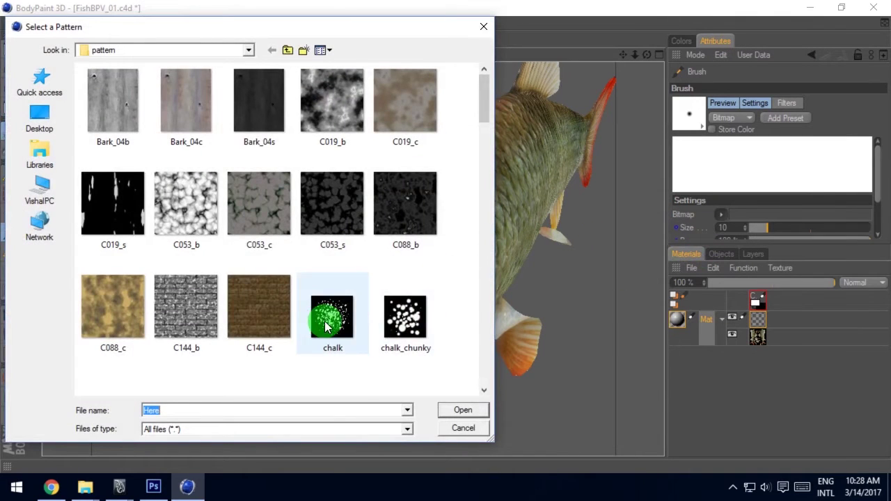
scroll(322, 324, down, 3)
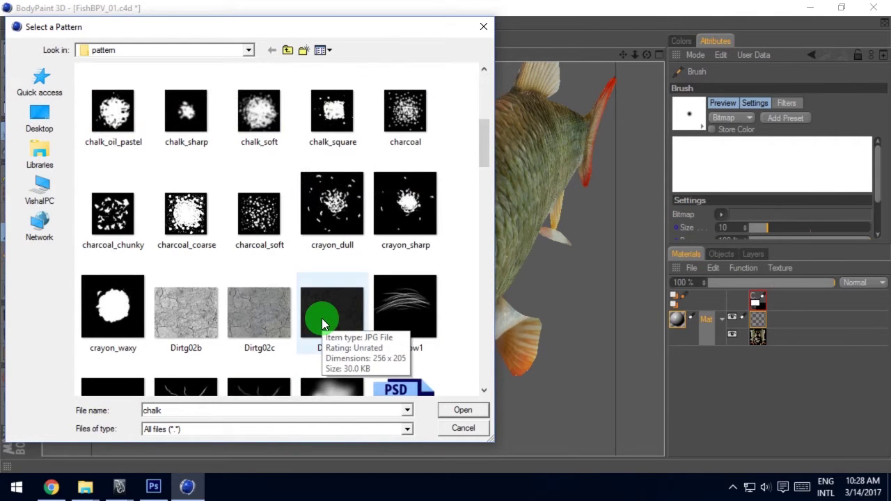
scroll(322, 322, down, 2)
scroll(322, 322, down, 2)
scroll(321, 322, down, 2)
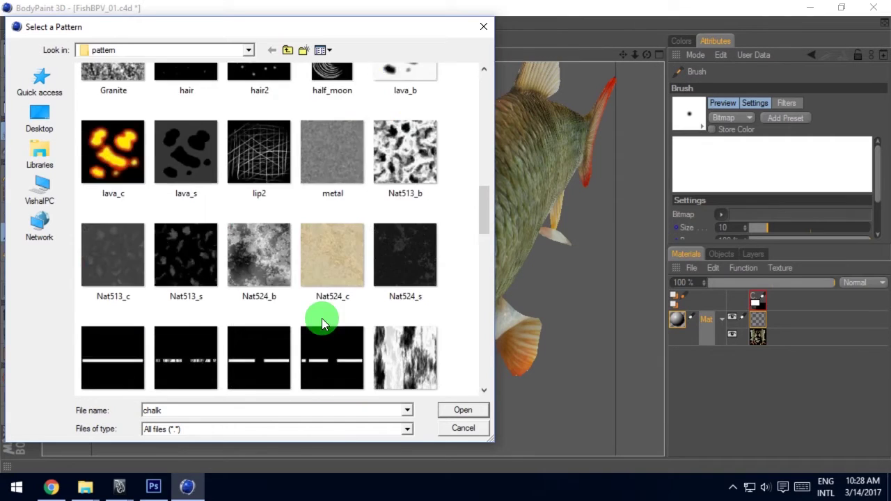
scroll(321, 322, down, 2)
scroll(322, 321, down, 3)
scroll(322, 321, down, 3)
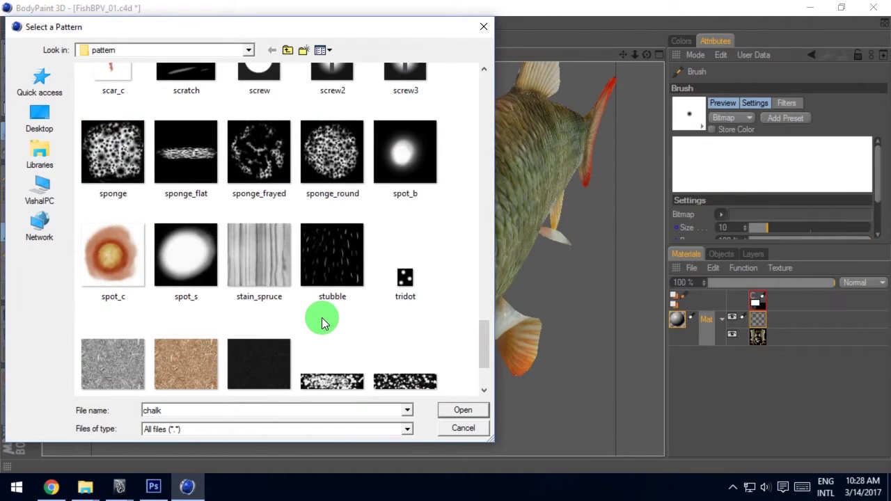
scroll(257, 208, down, 1)
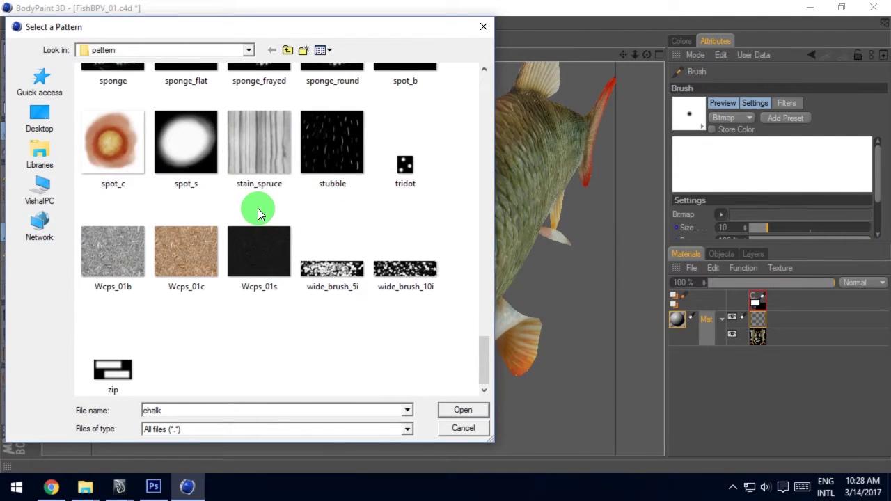
scroll(258, 208, up, 2)
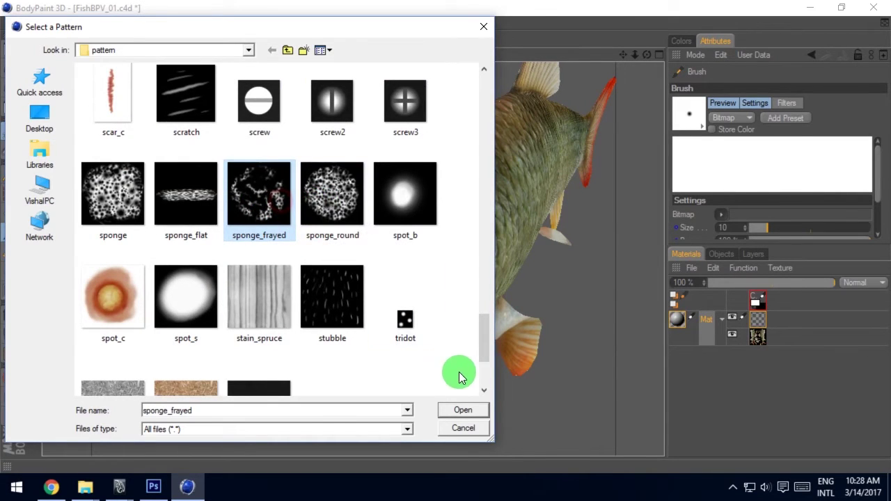
click(457, 409)
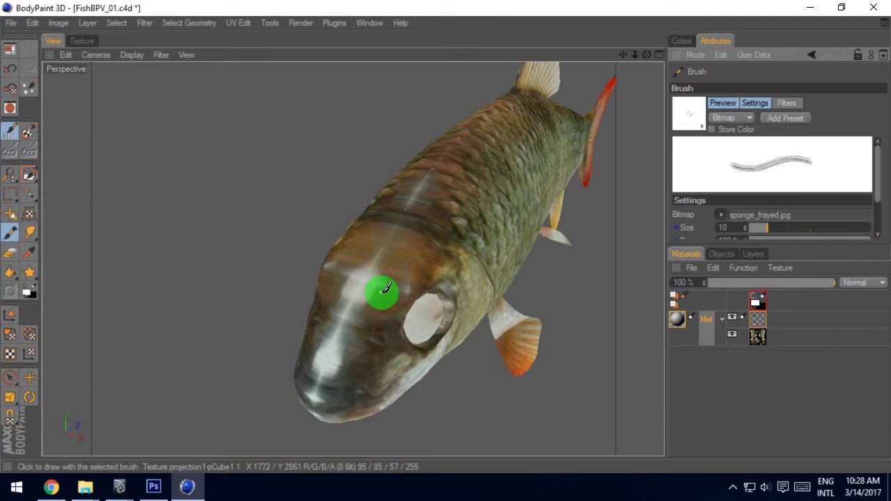
Step: Set brush size to 40, sample the fish's brown colour, and expand the brush settings
middle_drag(372, 292, 403, 292)
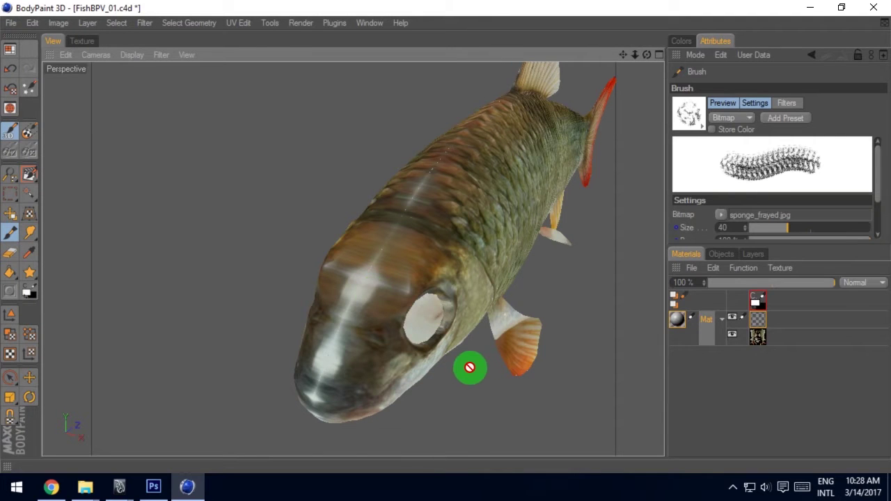
mouse_move(451, 367)
alt+mouse_down()
mouse_move(445, 237)
mouse_move(396, 334)
alt+mouse_up()
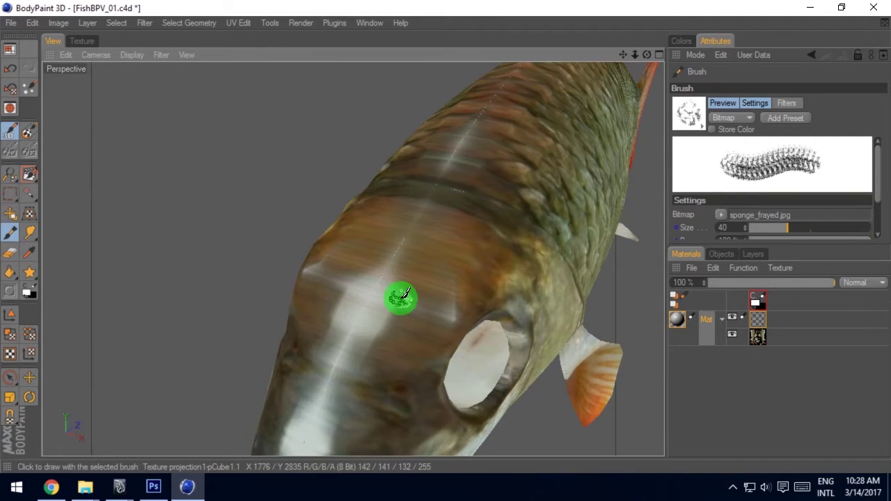
key(ctrl+z)
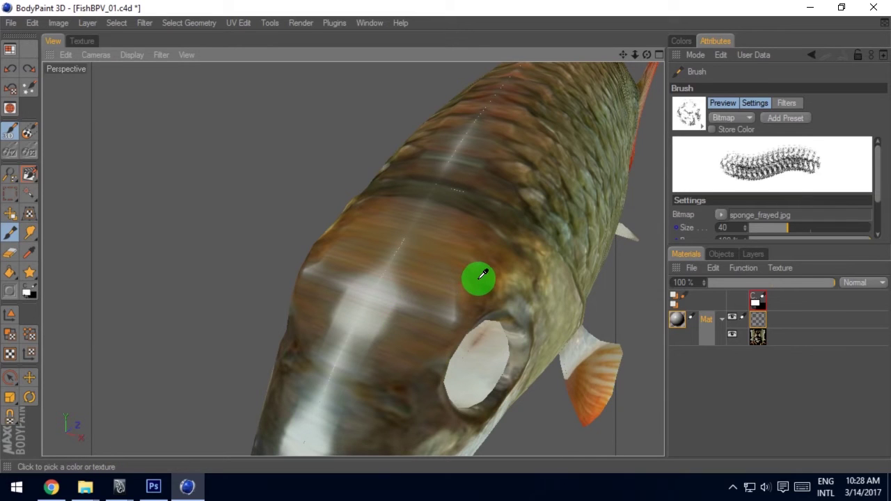
ctrl+click(490, 265)
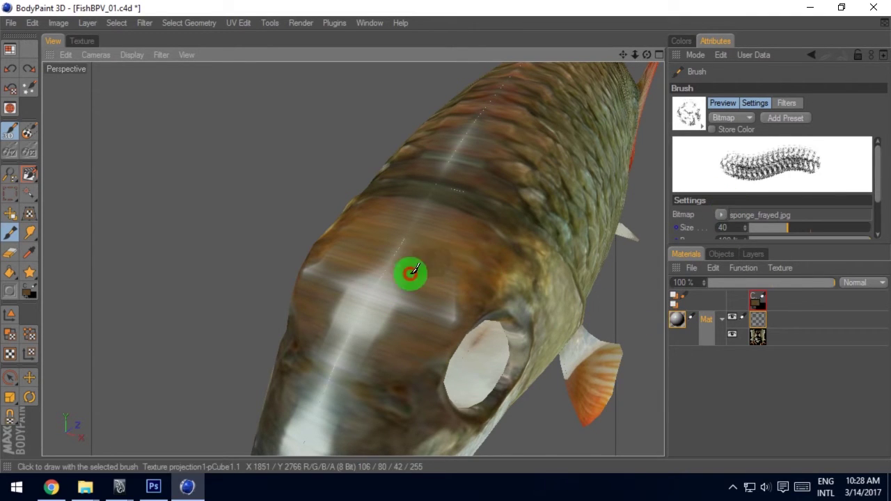
mouse_move(392, 275)
alt+mouse_down()
mouse_move(446, 236)
mouse_move(199, 230)
mouse_move(423, 254)
alt+mouse_up()
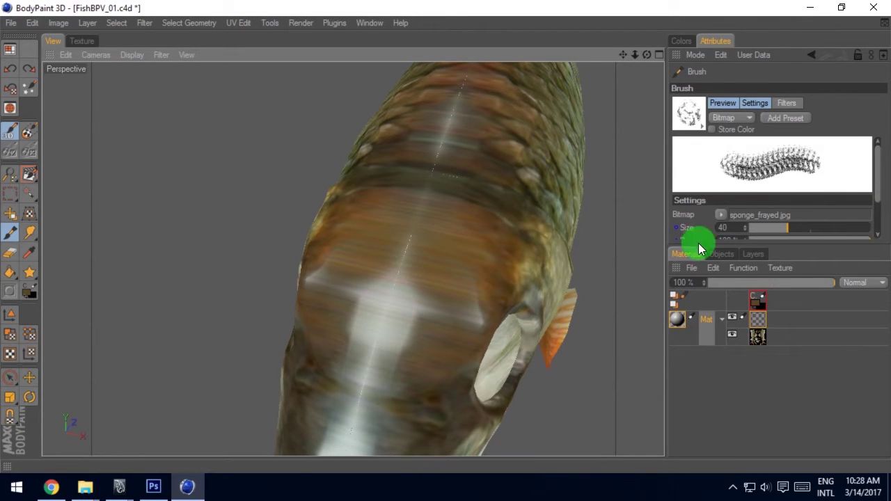
drag(745, 245, 740, 330)
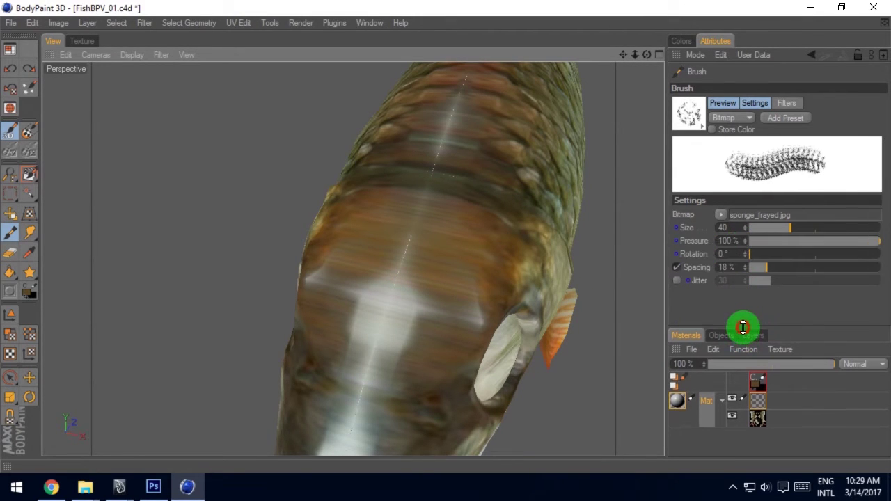
Step: Enable Randomness variation on three brush settings, including rotation and pressure
click(675, 228)
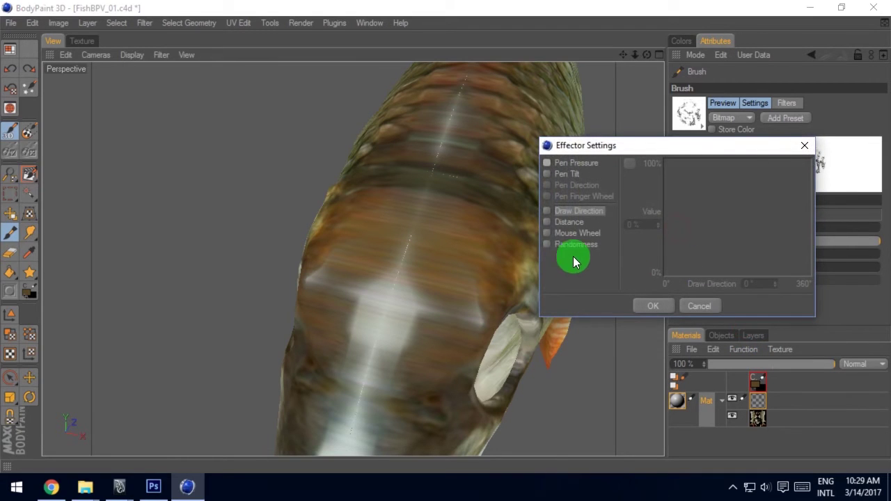
click(547, 244)
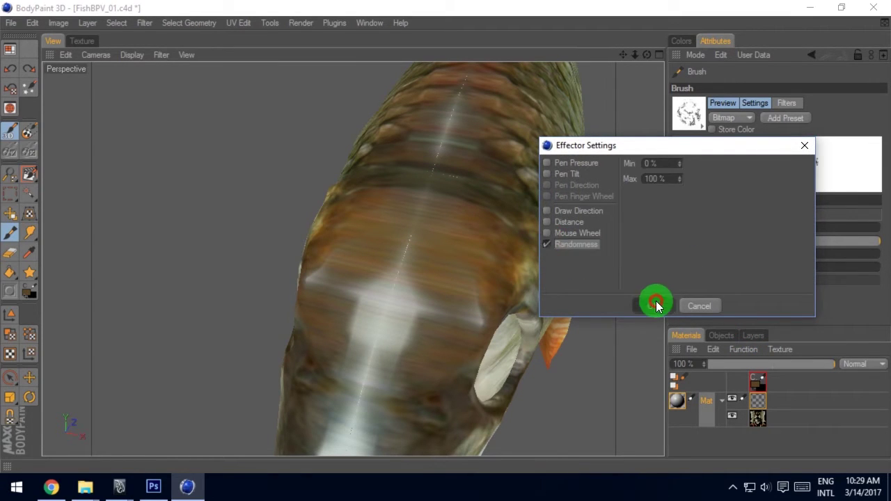
click(656, 305)
drag(367, 215, 396, 236)
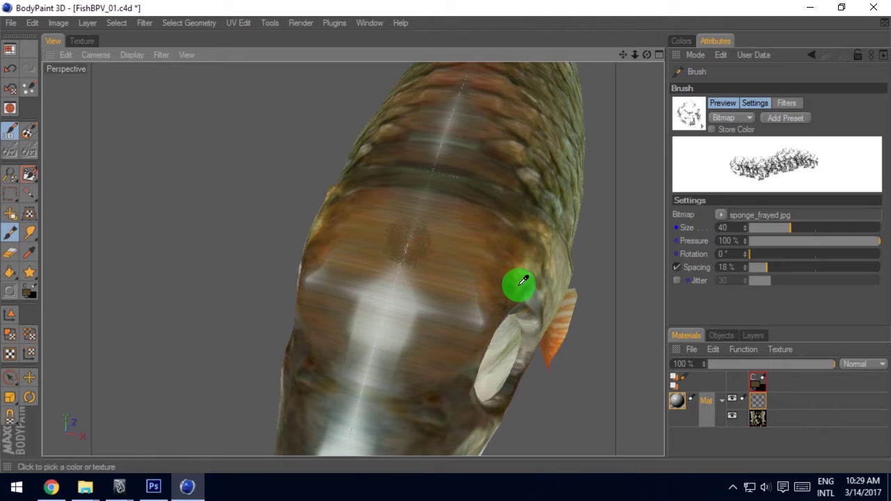
click(677, 255)
click(547, 269)
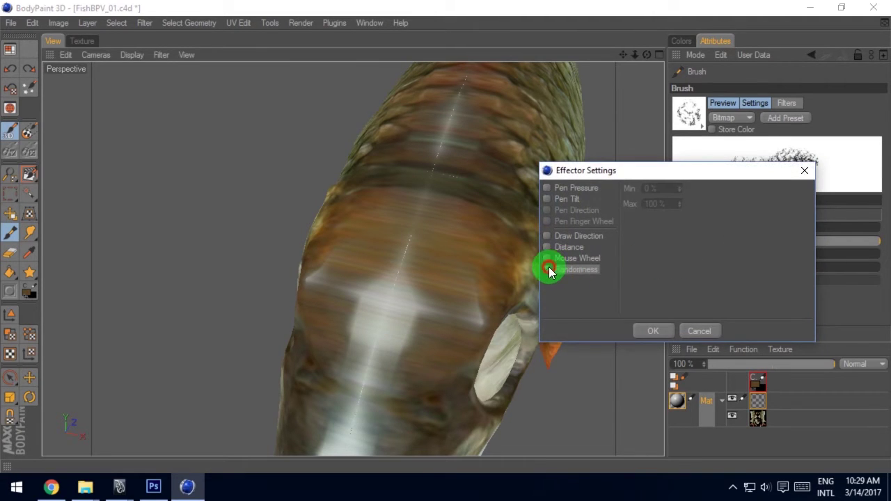
click(655, 327)
click(678, 242)
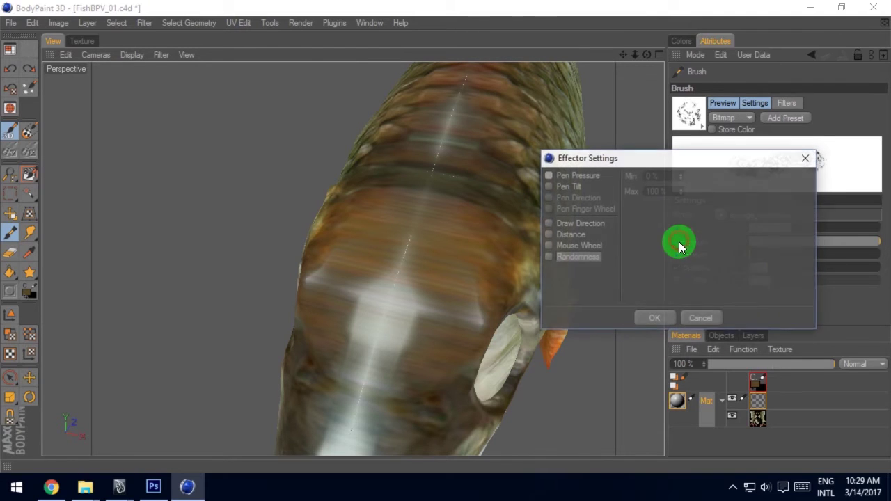
click(554, 257)
click(647, 318)
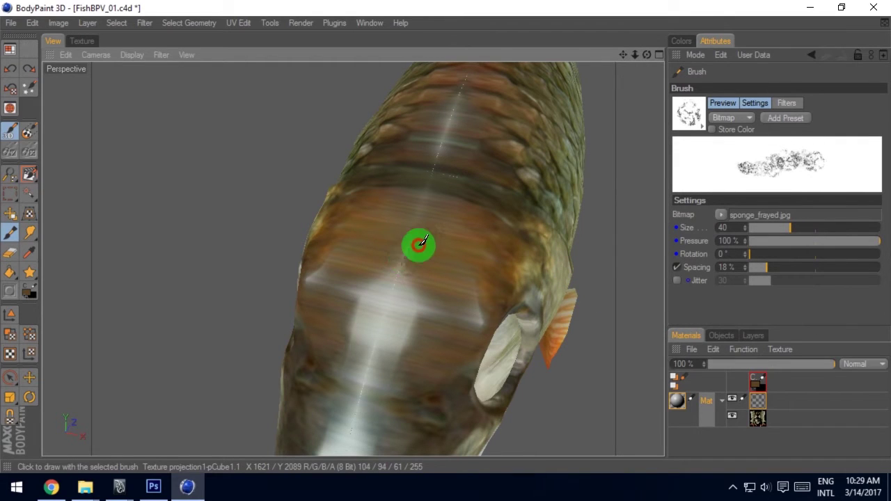
Step: Dab sponge texture on the fish and enable Jitter at 11
mouse_move(400, 240)
mouse_down()
mouse_move(400, 209)
mouse_move(413, 247)
mouse_up()
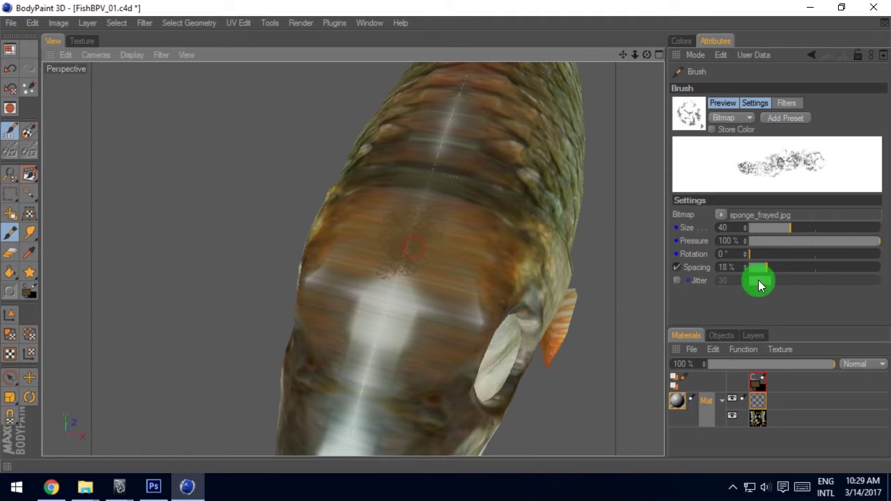
click(676, 281)
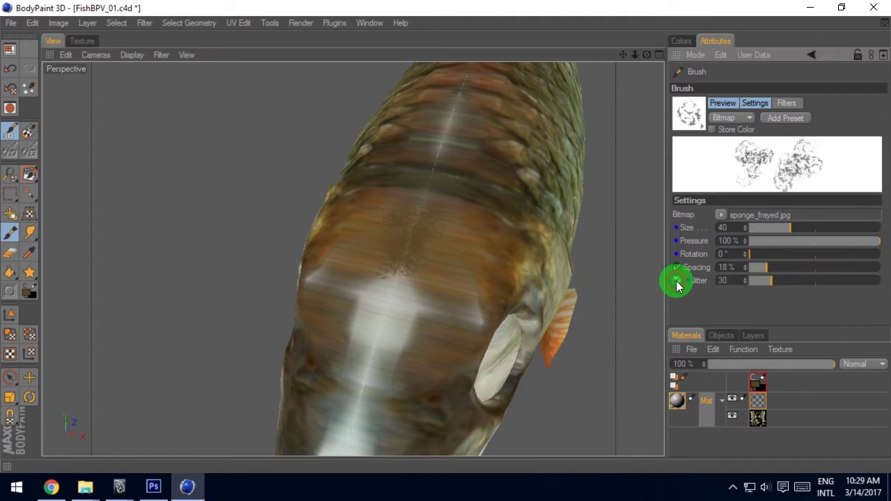
drag(773, 280, 761, 280)
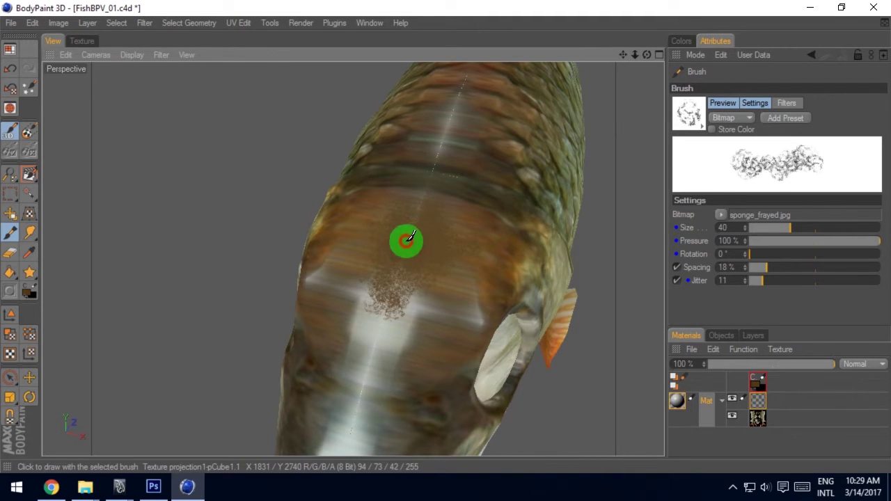
Step: Turn on projection painting, set size 70 and 44% pressure, and sponge the belly seam
click(28, 132)
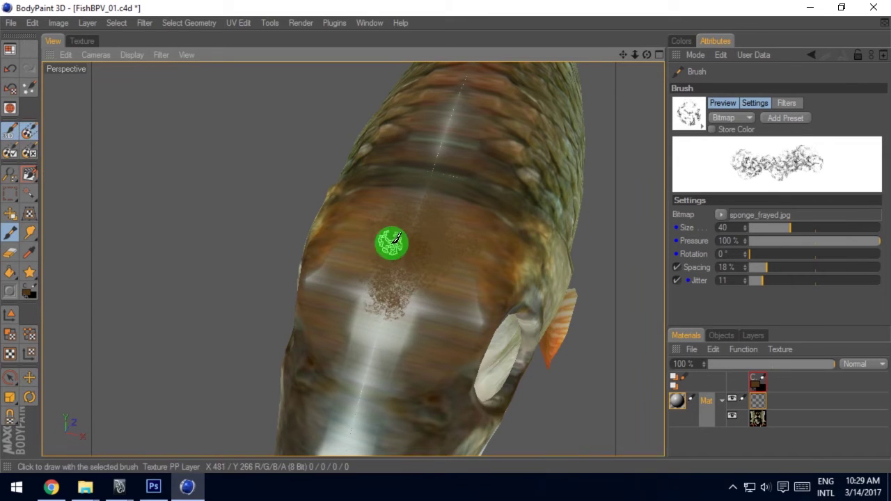
mouse_move(426, 238)
mouse_down()
mouse_move(392, 288)
mouse_move(432, 271)
mouse_move(381, 258)
mouse_move(399, 211)
mouse_move(399, 224)
mouse_move(450, 216)
mouse_move(406, 195)
mouse_move(441, 219)
mouse_move(411, 285)
mouse_move(374, 299)
mouse_move(383, 309)
mouse_move(392, 296)
mouse_move(390, 257)
mouse_move(427, 293)
mouse_up()
middle_drag(426, 289, 448, 289)
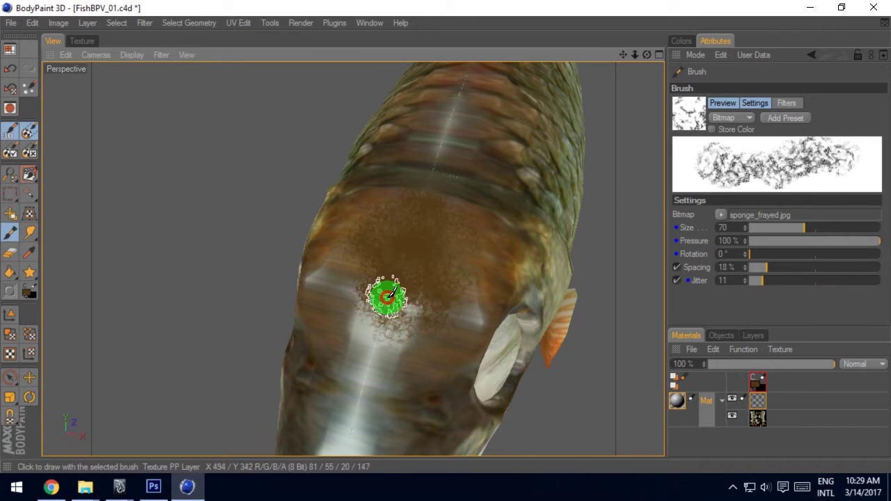
click(794, 240)
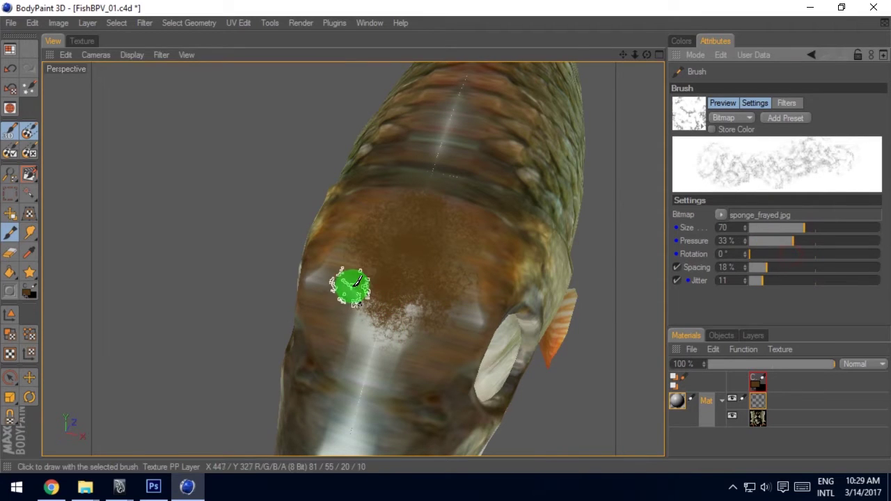
click(806, 241)
drag(527, 266, 387, 227)
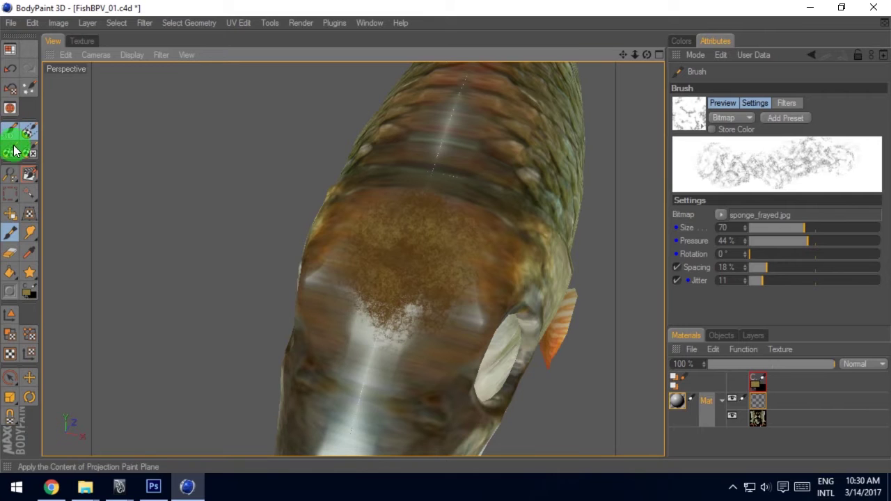
mouse_move(152, 216)
alt+mouse_down()
mouse_move(443, 234)
mouse_move(216, 224)
mouse_move(445, 236)
mouse_move(195, 246)
mouse_move(379, 317)
alt+mouse_up()
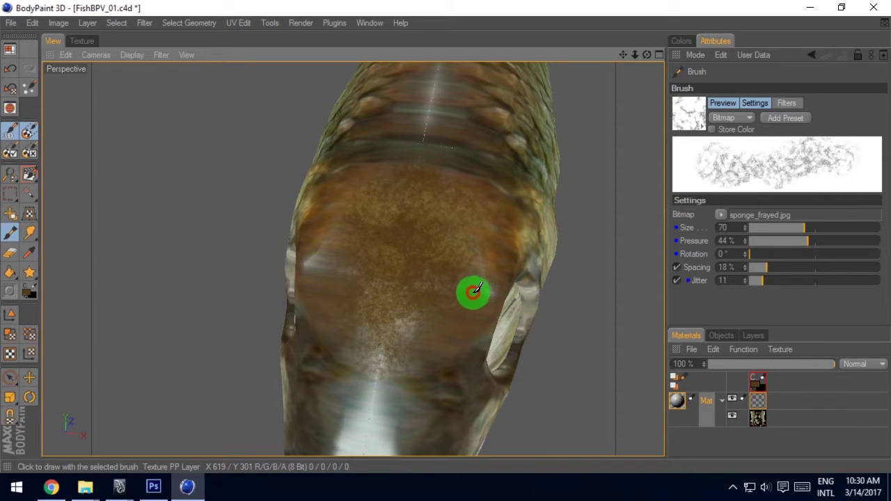
Step: Shrink the brush to 50, undo a bad dab, and blend the belly at 16–29% pressure
key(bracketleft)
key(bracketleft)
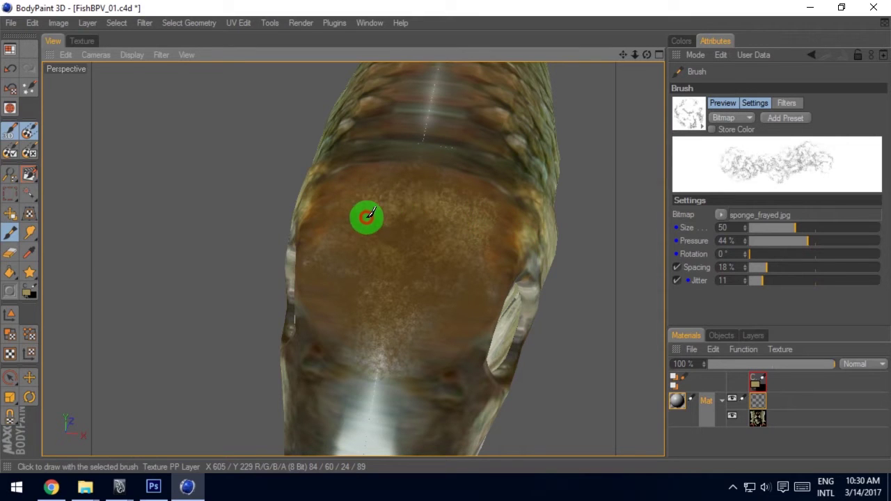
click(409, 240)
key(ctrl+z)
drag(773, 243, 735, 244)
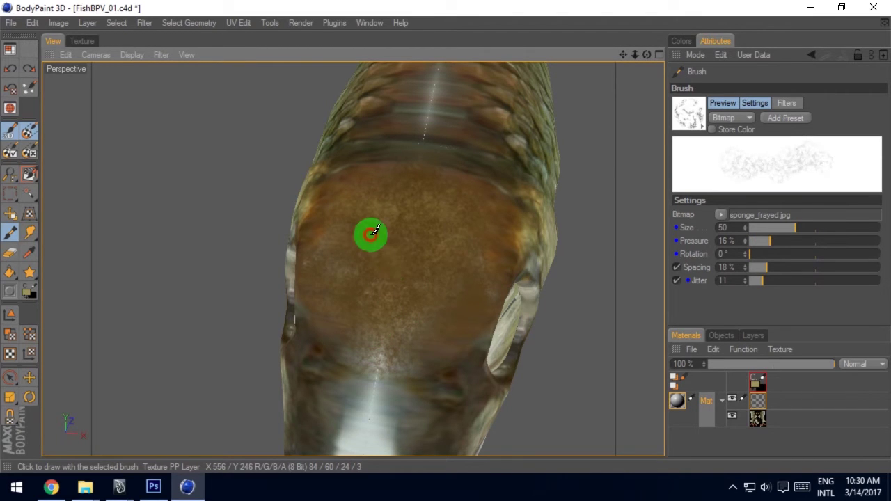
drag(418, 230, 434, 224)
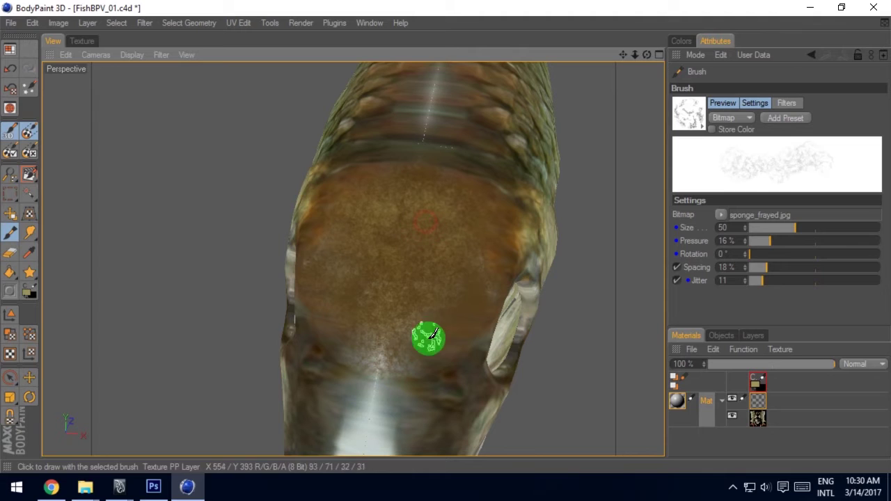
ctrl+click(447, 371)
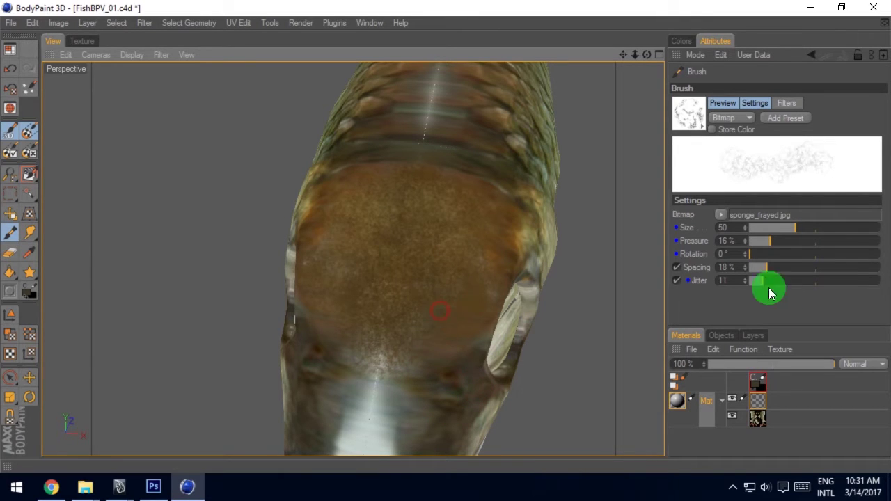
click(787, 241)
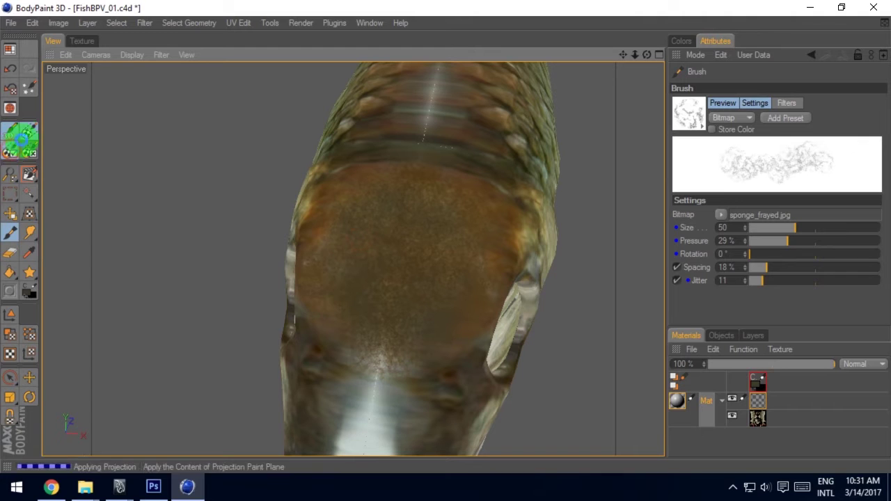
Step: Commit the projection paint, re-enable projection painting, and sponge the white seam on the nose
click(29, 131)
mouse_move(316, 233)
alt+mouse_down()
mouse_move(318, 255)
mouse_move(443, 236)
mouse_move(365, 314)
mouse_move(445, 236)
mouse_move(370, 316)
alt+mouse_up()
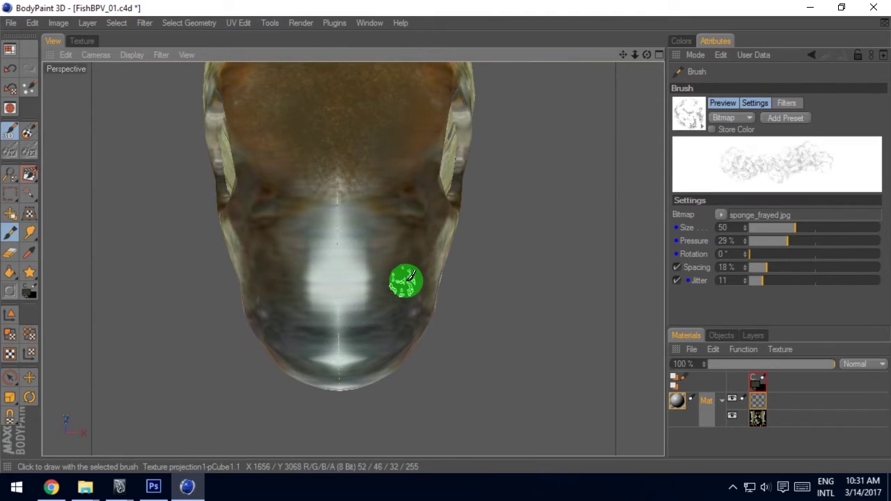
click(28, 131)
mouse_move(324, 254)
mouse_down()
mouse_move(354, 253)
mouse_move(327, 282)
mouse_up()
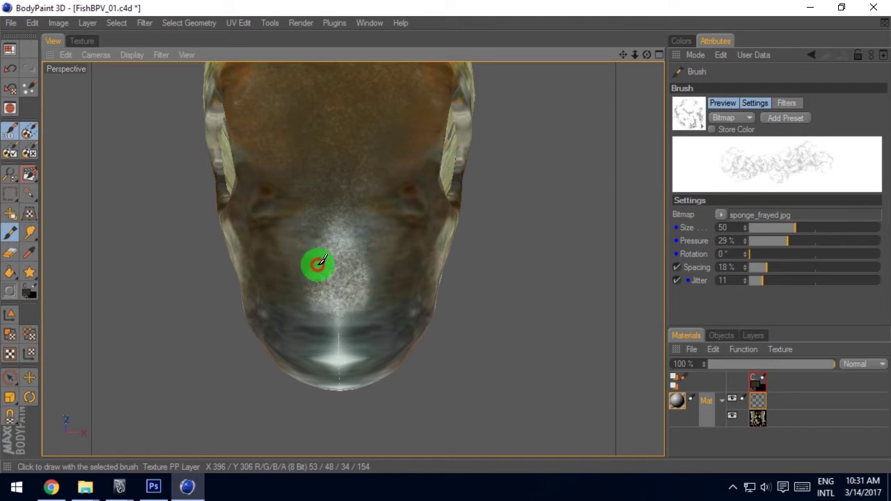
Step: Set brush size 60, spacing 9% and jitter 46, sampling a colour from the fish
middle_drag(343, 249, 345, 248)
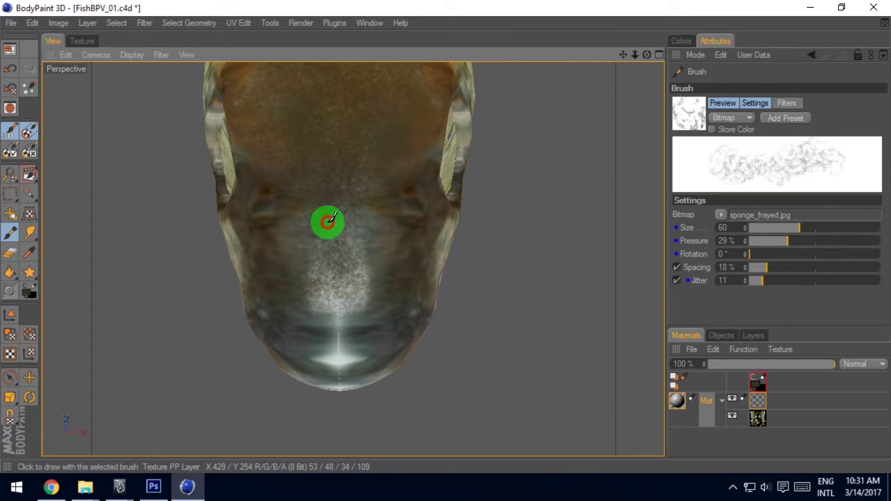
mouse_move(765, 273)
mouse_down()
mouse_move(782, 271)
mouse_move(751, 274)
mouse_up()
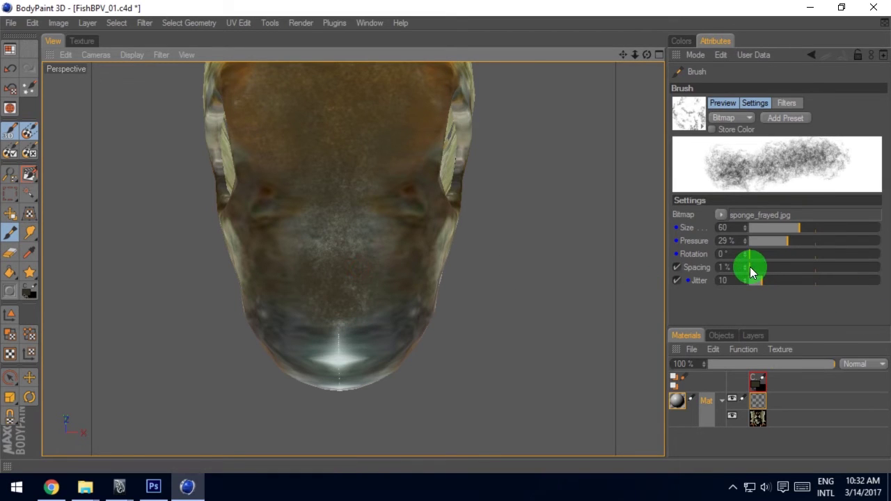
drag(751, 273, 759, 276)
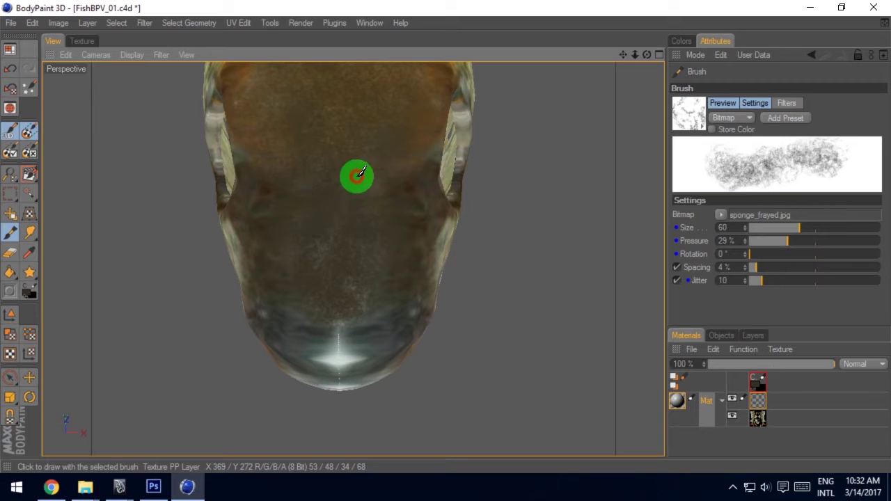
key(ctrl)
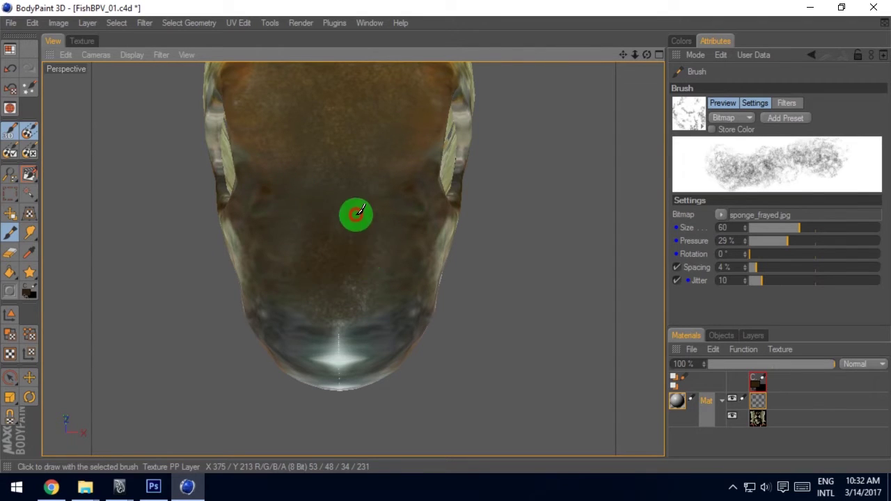
drag(761, 280, 777, 280)
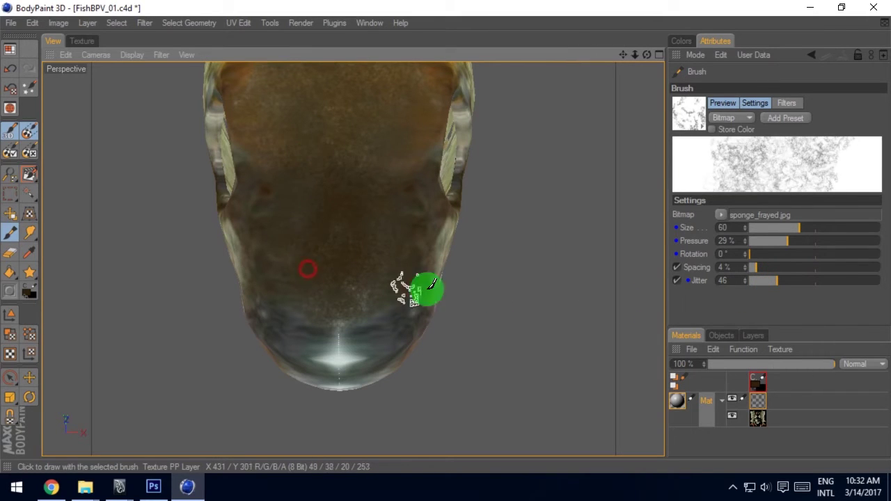
drag(757, 274, 760, 268)
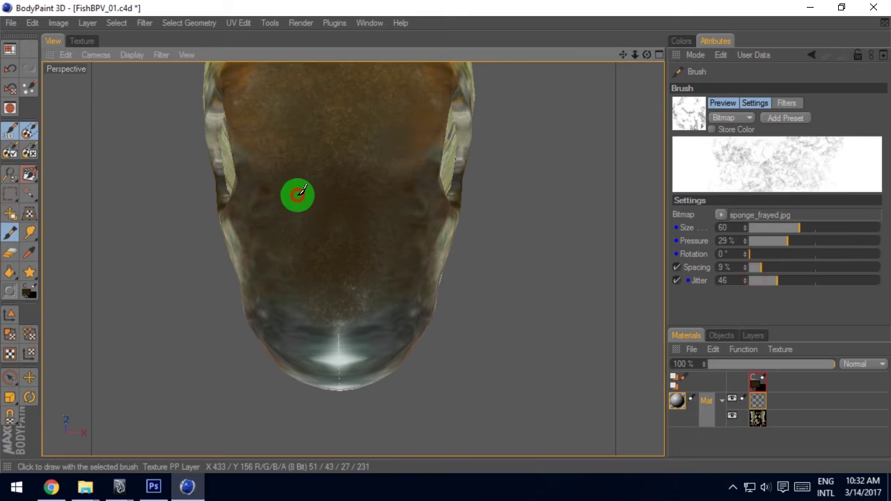
Step: Set jitter to 8 and pressure to 57%, then sponge across the fish's chin
click(682, 41)
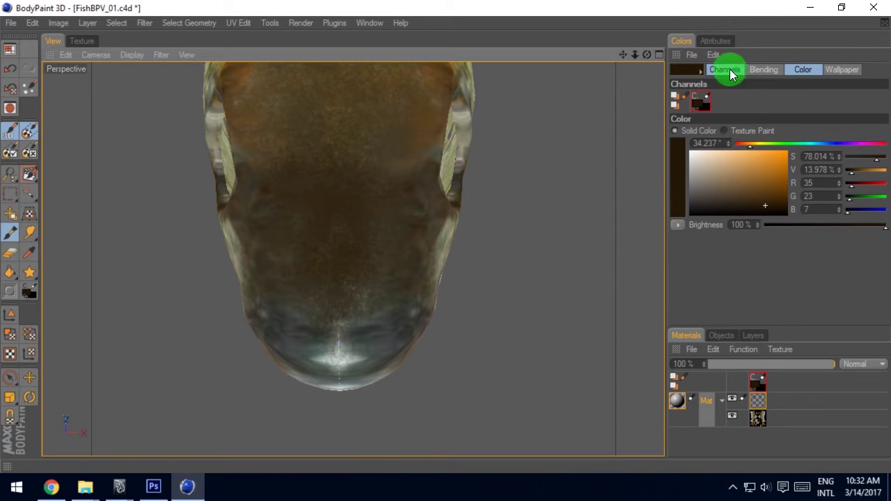
click(717, 40)
drag(769, 285, 761, 282)
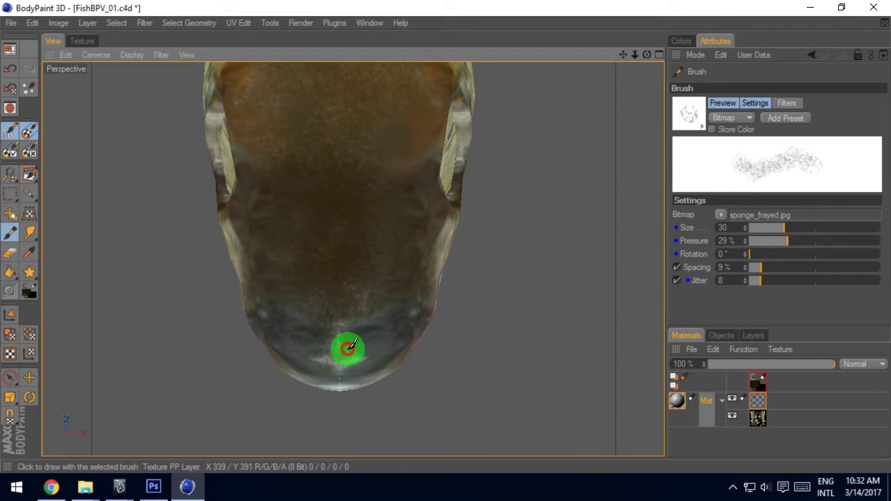
mouse_move(343, 324)
mouse_down()
mouse_move(375, 329)
mouse_move(357, 332)
mouse_up()
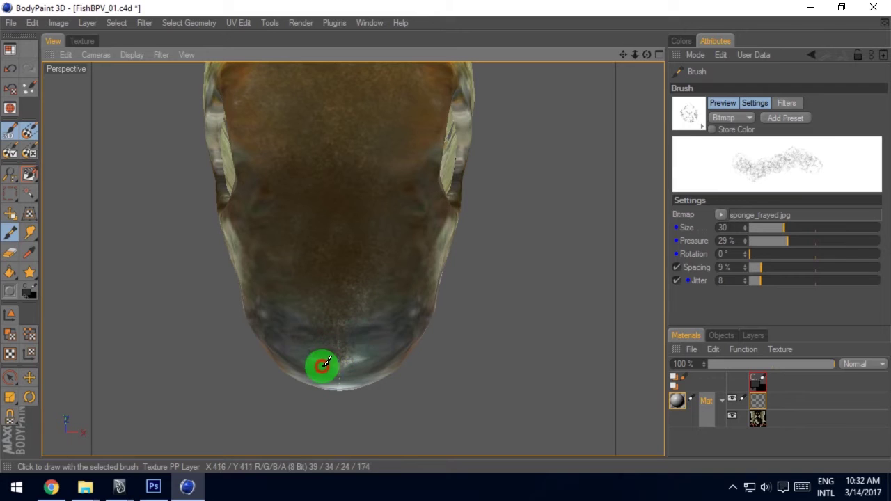
click(818, 240)
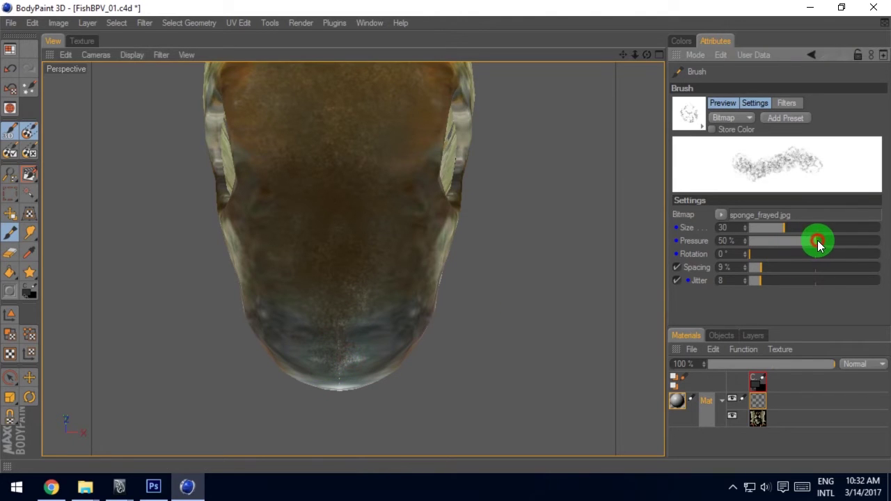
drag(817, 241, 824, 241)
drag(356, 366, 331, 357)
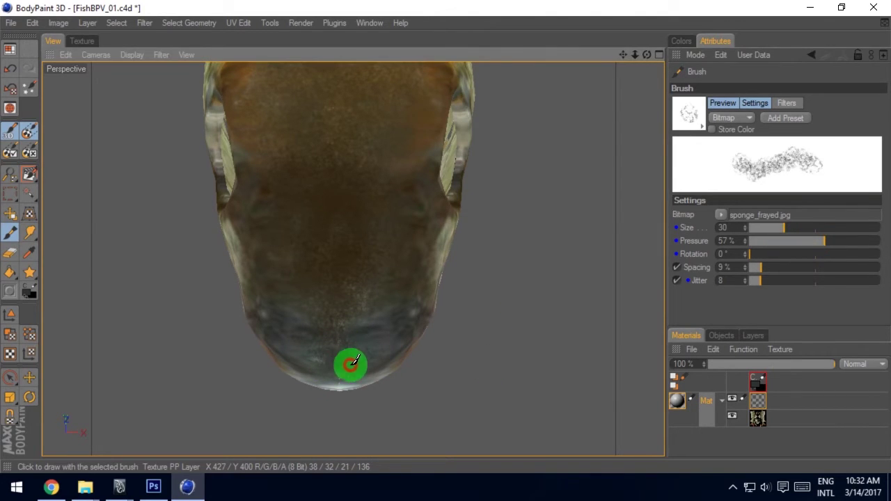
drag(310, 359, 363, 361)
mouse_move(334, 333)
mouse_down()
mouse_move(362, 314)
mouse_move(332, 313)
mouse_move(300, 331)
mouse_up()
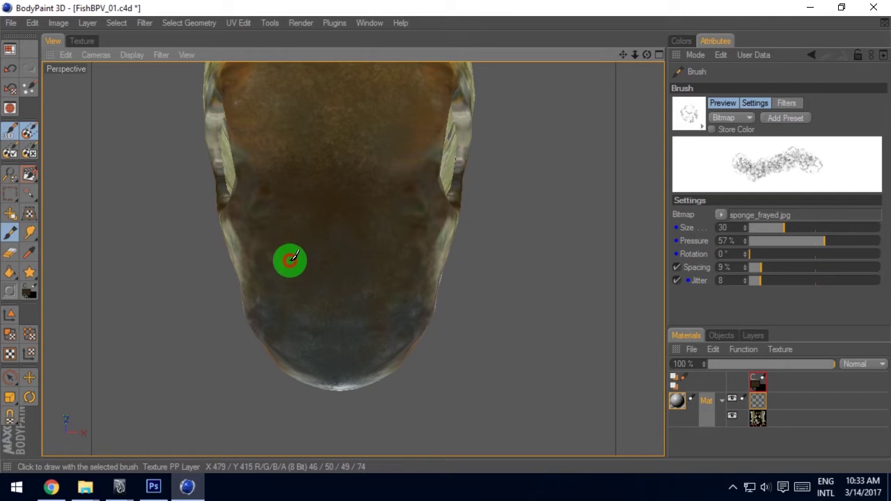
Step: Lower pressure to 20%, set size 60, and blend paint across the lower head
click(775, 240)
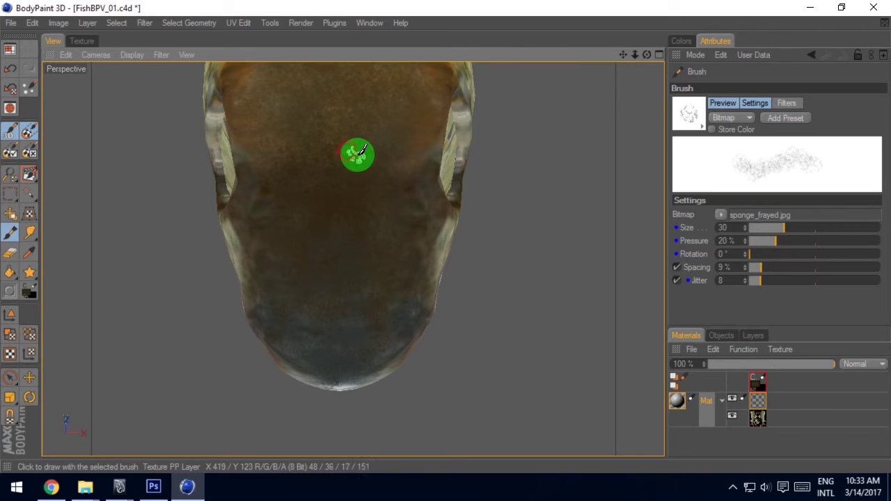
middle_drag(341, 138, 295, 135)
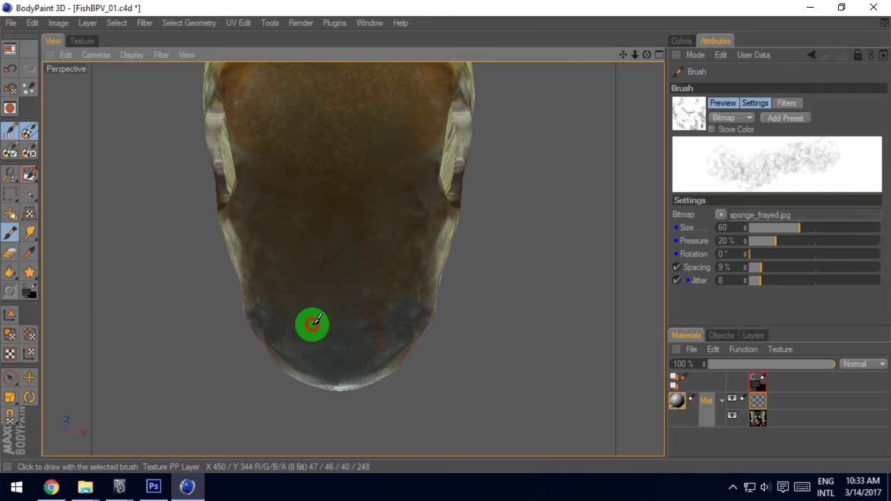
drag(313, 321, 397, 288)
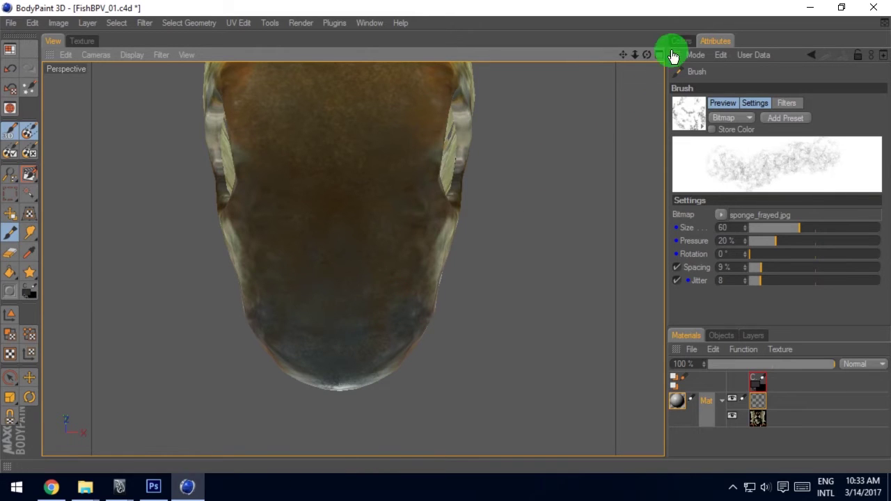
Step: Pick dark grey R40 G41 B38 and paint it onto the chin
click(679, 41)
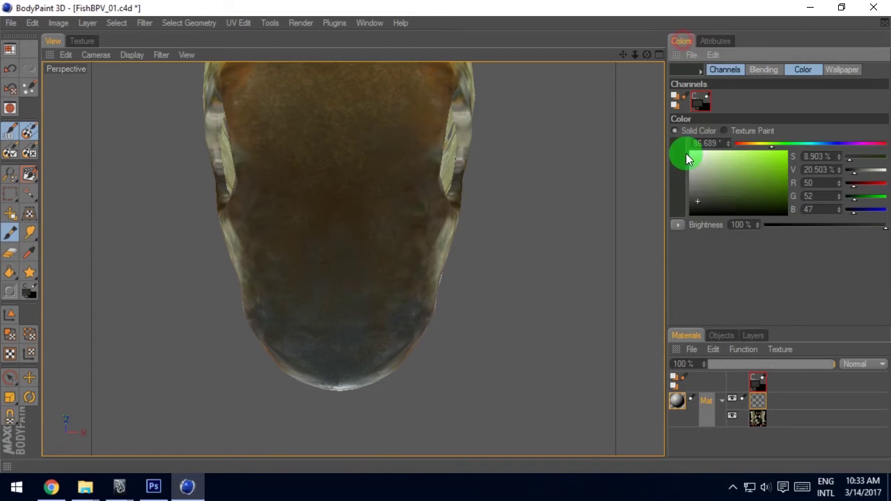
click(694, 204)
mouse_move(410, 323)
mouse_down()
mouse_move(329, 338)
mouse_move(350, 327)
mouse_move(342, 350)
mouse_move(315, 227)
mouse_move(281, 275)
mouse_move(271, 220)
mouse_move(396, 215)
mouse_move(406, 187)
mouse_move(357, 267)
mouse_move(308, 314)
mouse_up()
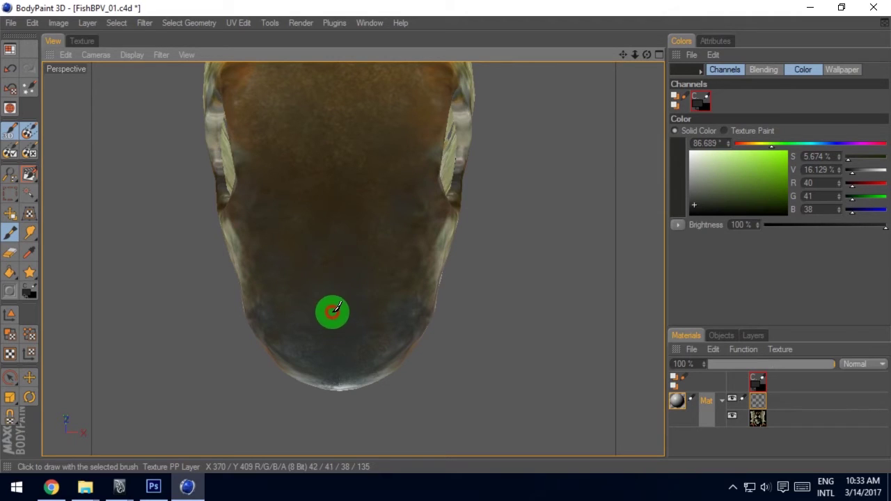
Step: Apply the projection paint, turn off projection painting, and orbit close to the fish's side
click(13, 152)
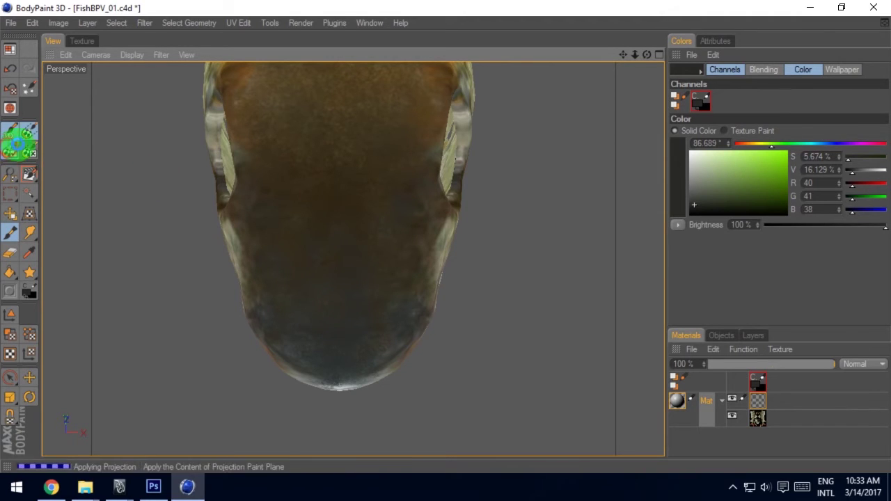
click(31, 134)
scroll(443, 237, down, 3)
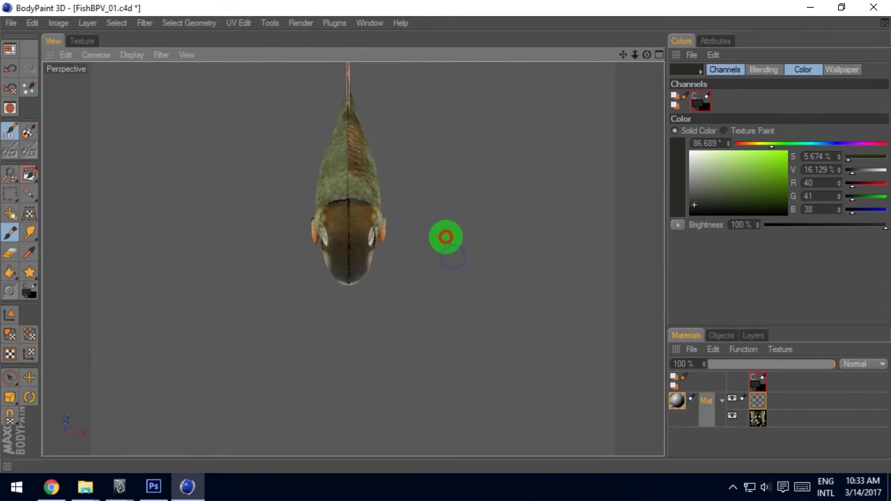
alt+drag(445, 237, 382, 302)
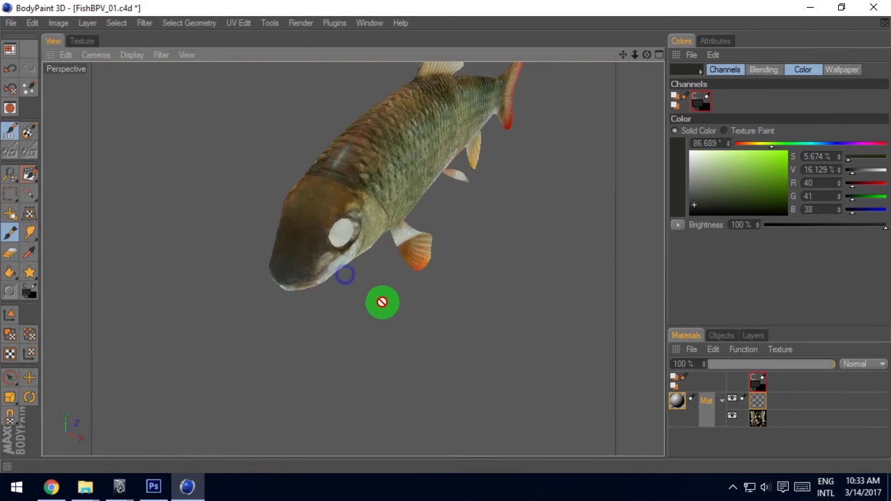
mouse_move(384, 304)
alt+mouse_down()
mouse_move(446, 235)
mouse_move(325, 264)
mouse_move(330, 272)
mouse_move(282, 251)
mouse_move(445, 237)
mouse_move(271, 265)
mouse_move(433, 173)
mouse_move(445, 237)
mouse_move(474, 175)
mouse_move(445, 237)
mouse_move(433, 195)
alt+mouse_up()
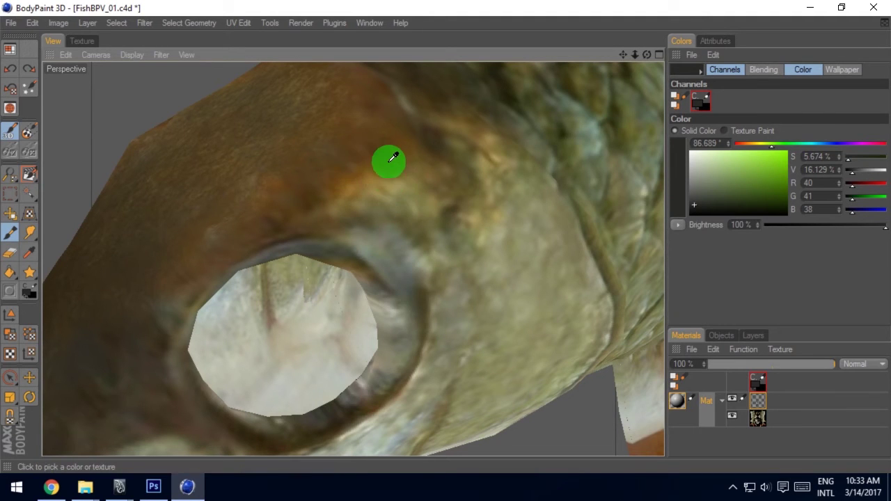
Step: Sample browns, tans and olives around the eye, ending on dark olive 81/74/38
ctrl+click(379, 160)
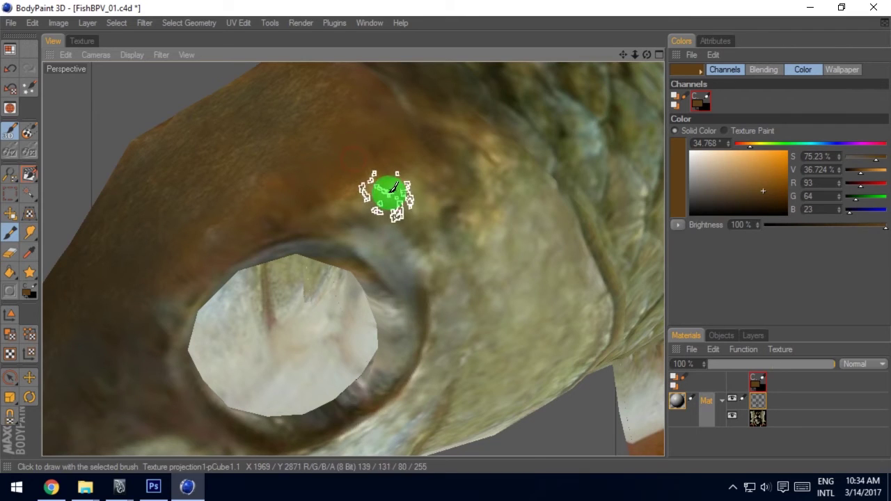
ctrl+click(388, 190)
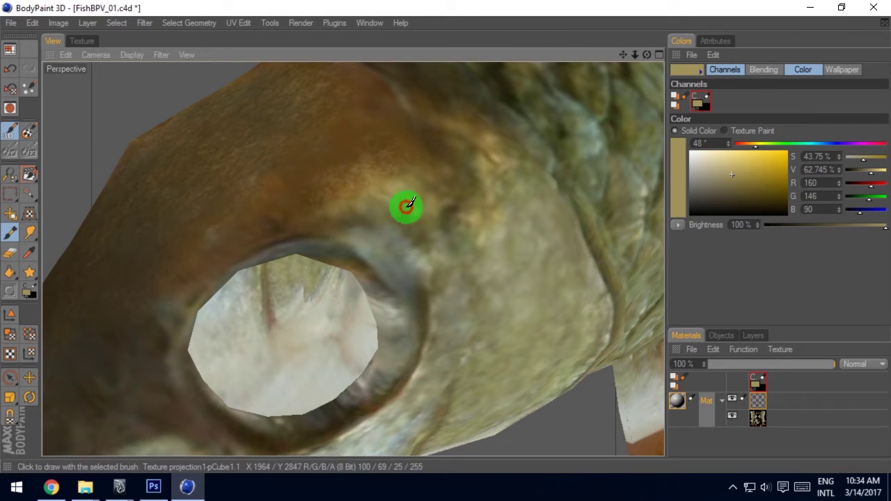
ctrl+click(358, 165)
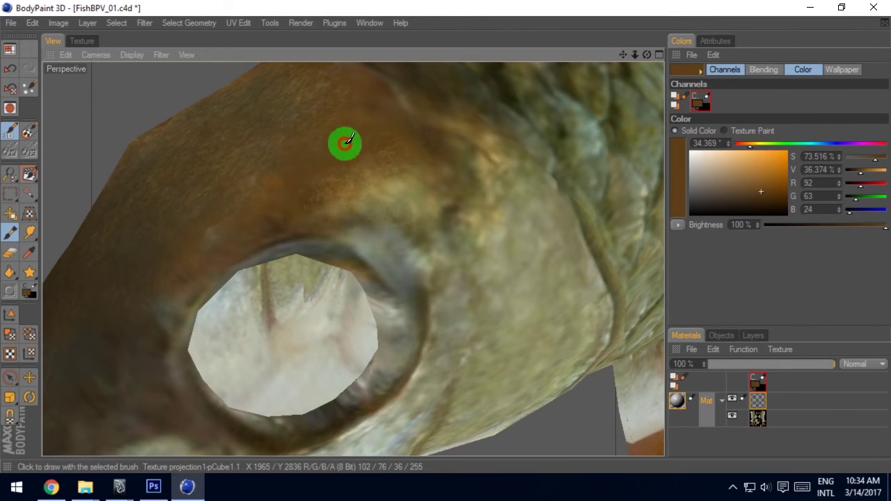
click(767, 198)
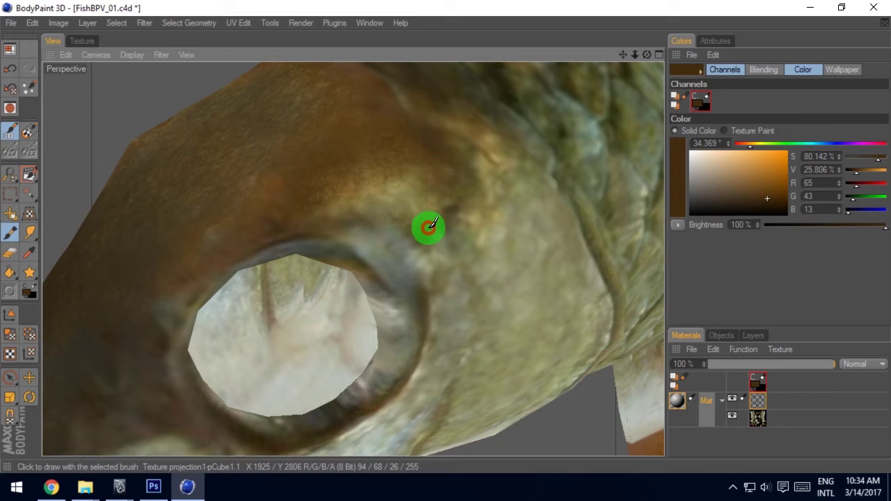
ctrl+click(373, 240)
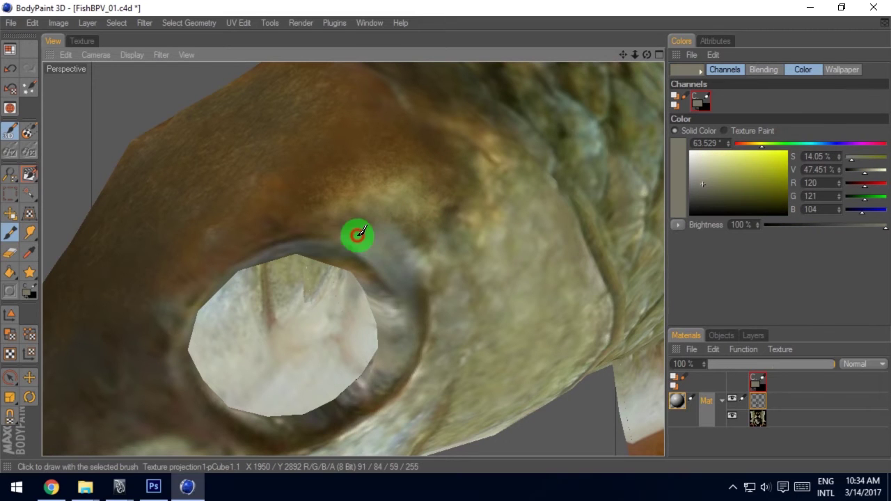
ctrl+click(414, 233)
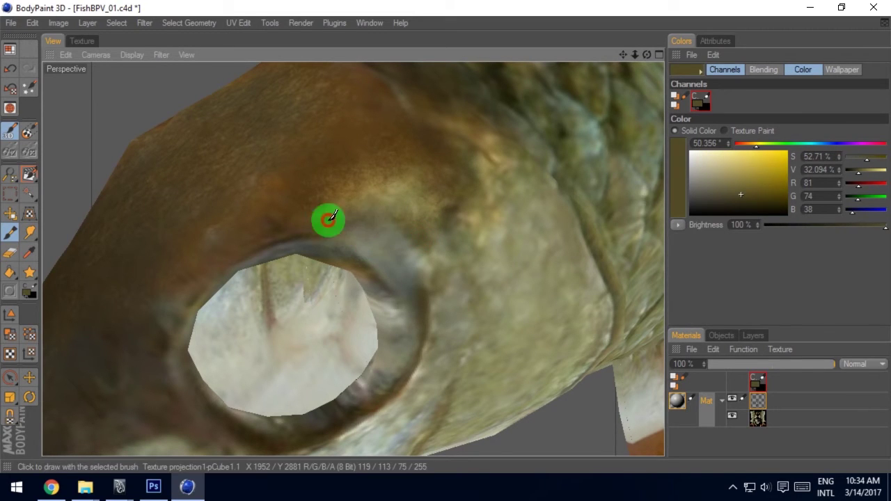
Step: Zoom in on the fish's eye and sample several browns from the texture above it
scroll(425, 252, down, 3)
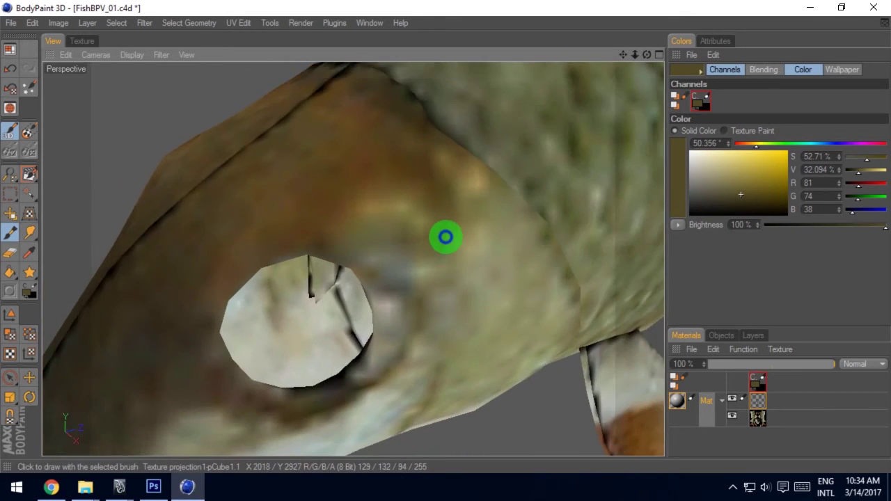
scroll(445, 235, down, 4)
scroll(445, 239, up, 4)
mouse_move(360, 297)
alt+mouse_down()
mouse_move(459, 237)
mouse_move(302, 278)
mouse_move(441, 236)
mouse_move(483, 292)
mouse_move(448, 239)
mouse_move(442, 298)
mouse_move(445, 237)
alt+mouse_up()
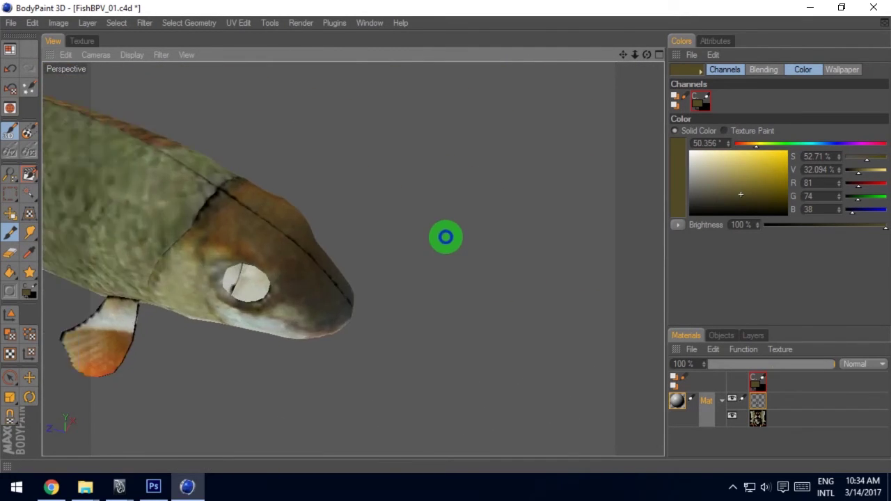
scroll(446, 237, up, 3)
scroll(445, 237, up, 2)
scroll(396, 236, up, 2)
scroll(372, 228, up, 2)
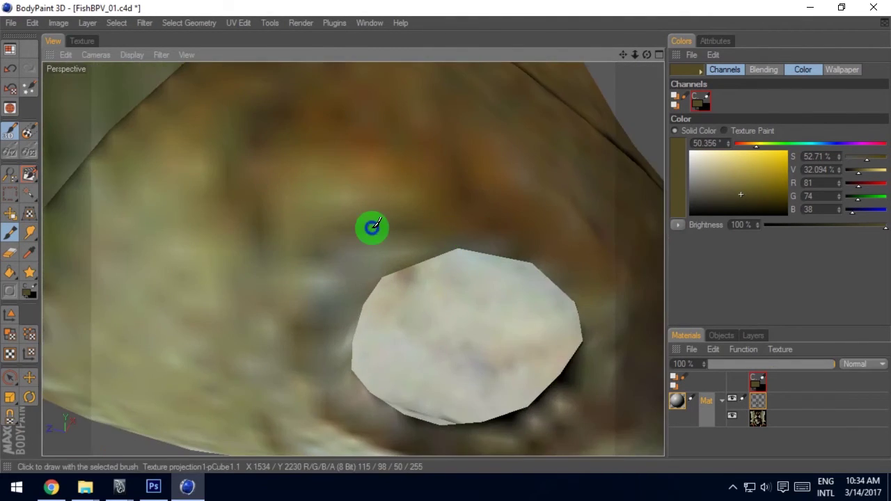
scroll(445, 235, down, 3)
scroll(446, 235, up, 3)
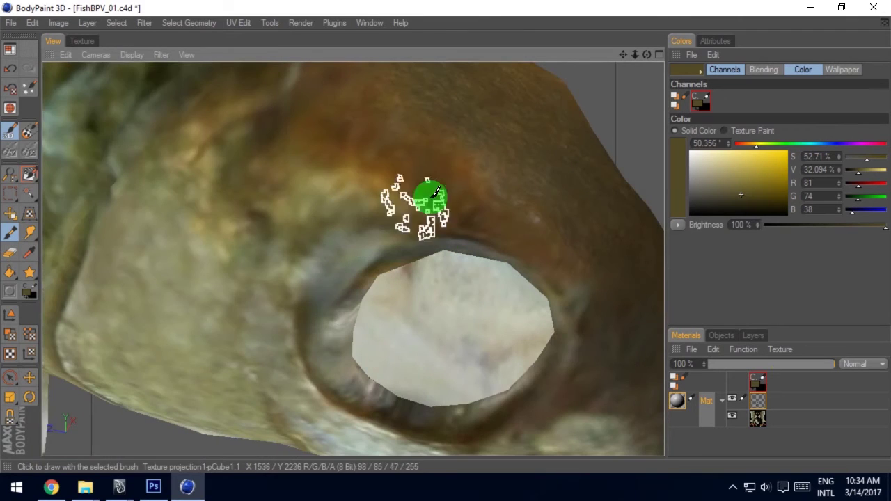
ctrl+click(432, 162)
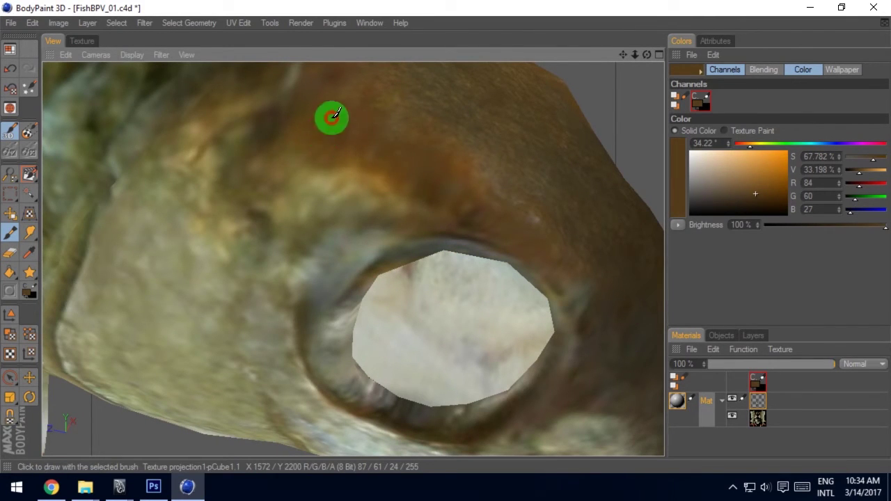
ctrl+click(322, 185)
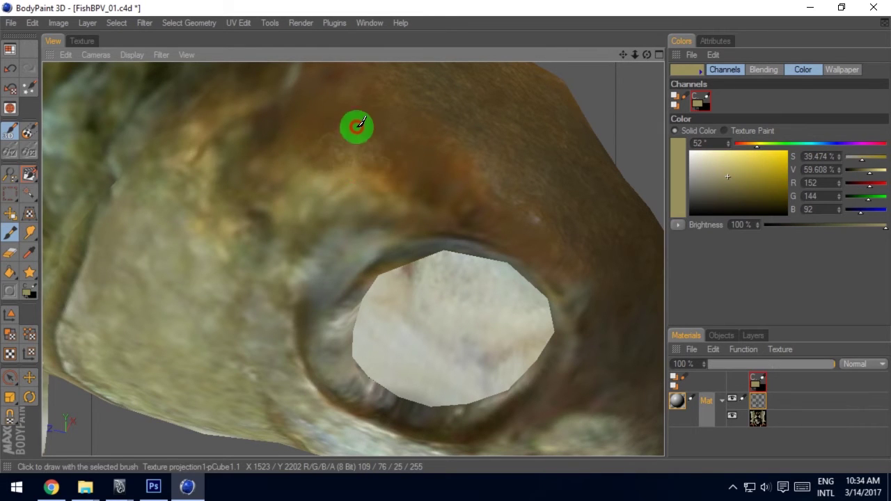
ctrl+click(490, 144)
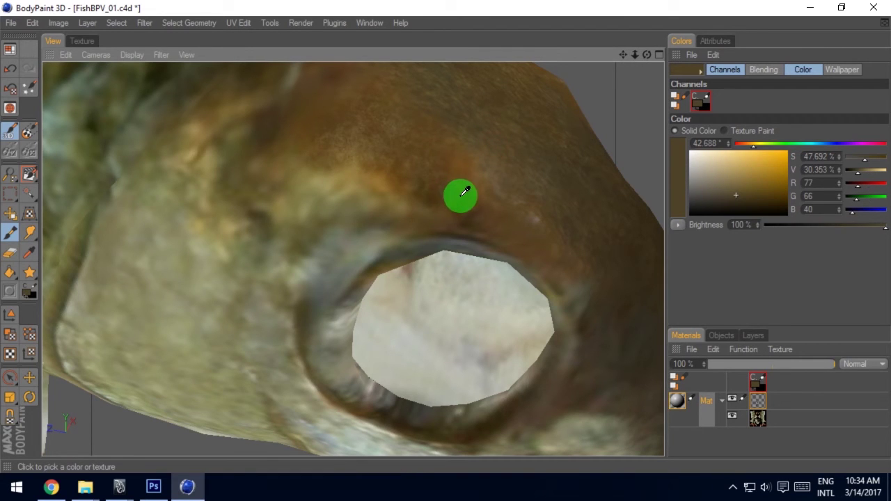
ctrl+click(461, 174)
Step: In the Colors panel, darken the paint colour and shift its hue slightly toward red
click(765, 194)
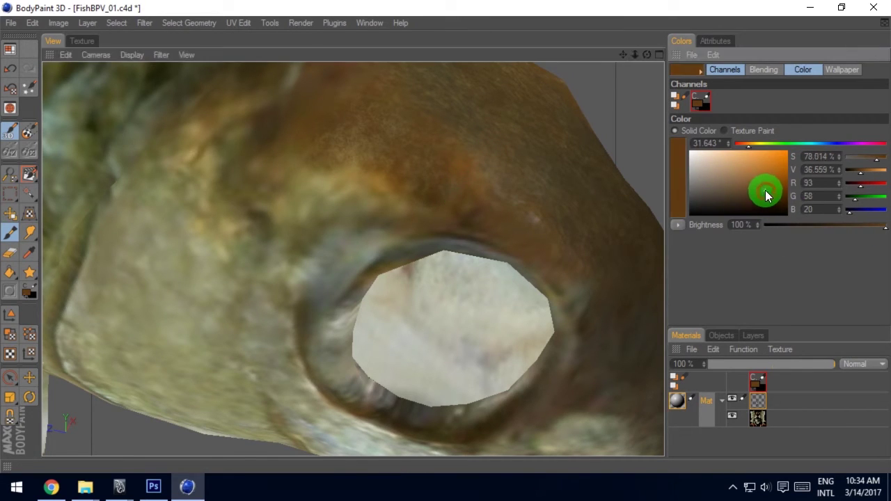
click(746, 144)
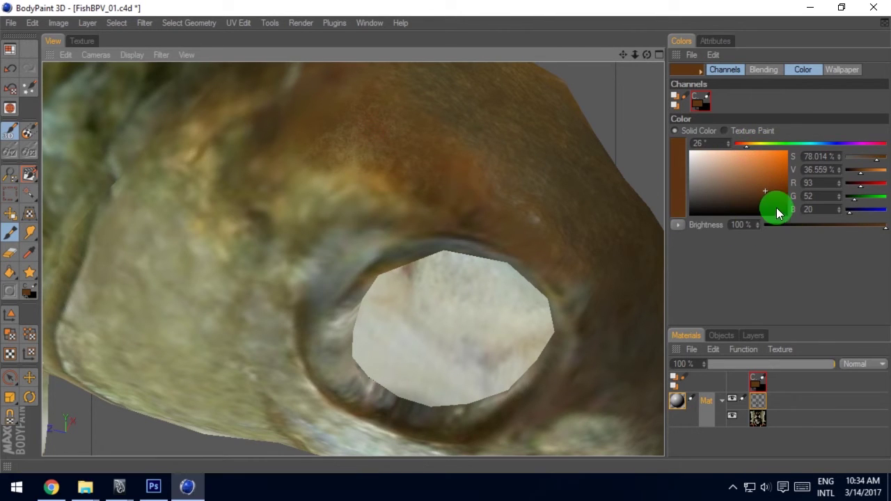
click(768, 198)
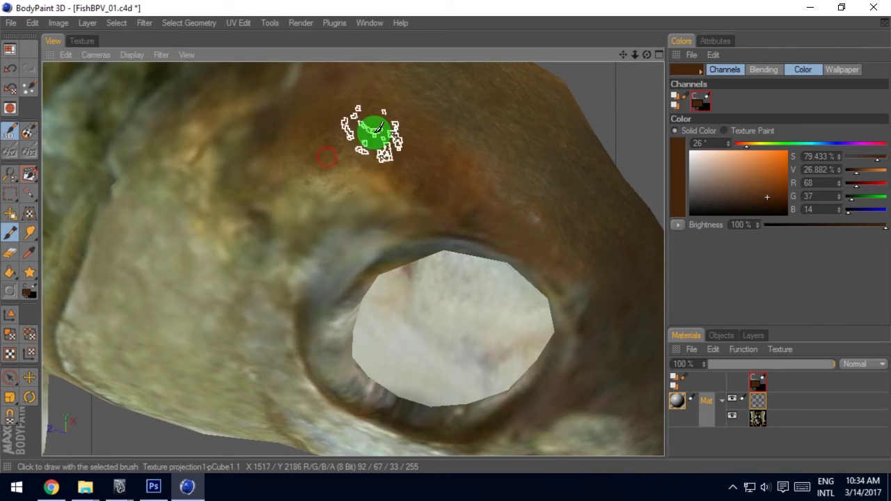
Step: Resample ochre and orange-browns, ending with a dark olive-grey 60/56/37 from the body
ctrl+click(333, 171)
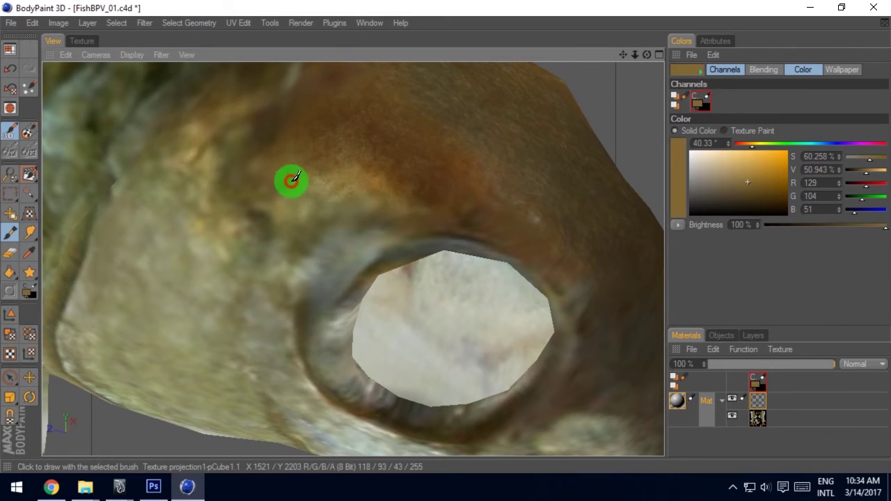
ctrl+click(250, 218)
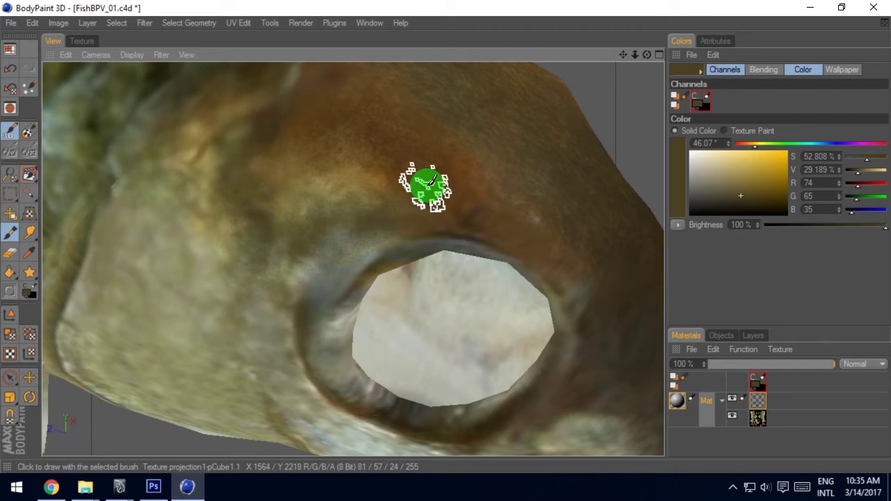
ctrl+click(422, 192)
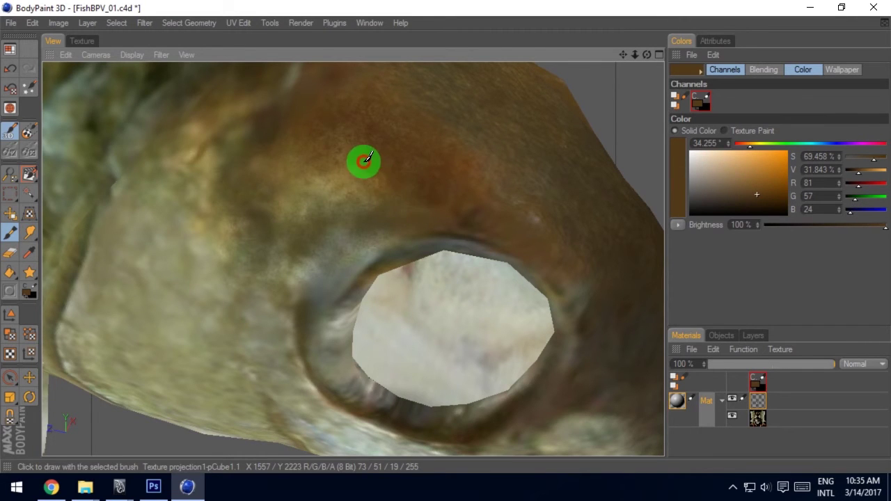
scroll(403, 198, down, 1)
scroll(431, 216, down, 4)
mouse_move(306, 197)
alt+mouse_down()
mouse_move(446, 236)
mouse_move(282, 215)
mouse_move(447, 234)
mouse_move(306, 230)
mouse_move(445, 236)
mouse_move(332, 227)
alt+mouse_up()
scroll(308, 226, down, 3)
ctrl+click(272, 260)
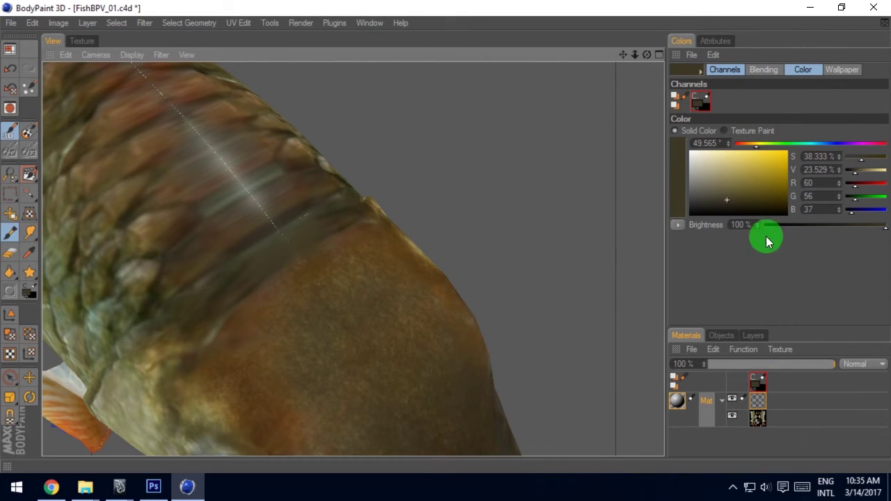
Step: Turn on projection painting and set a dark olive paint colour sampled from the body
ctrl+click(230, 281)
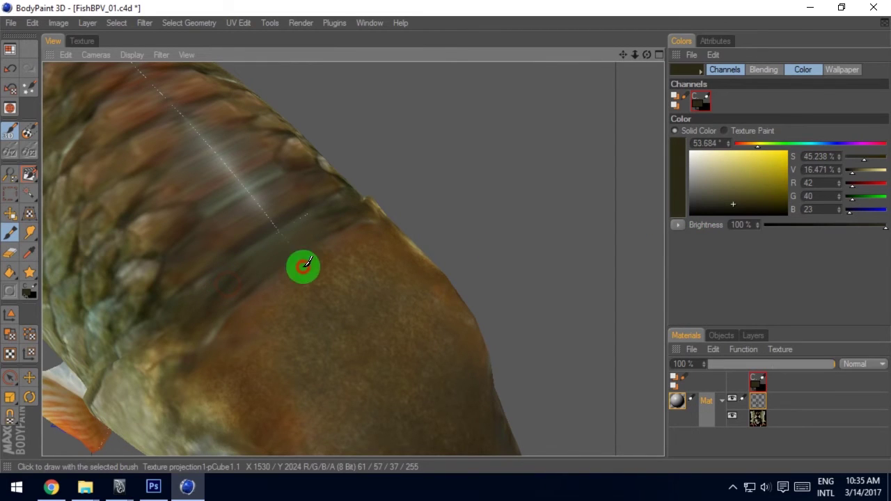
click(29, 132)
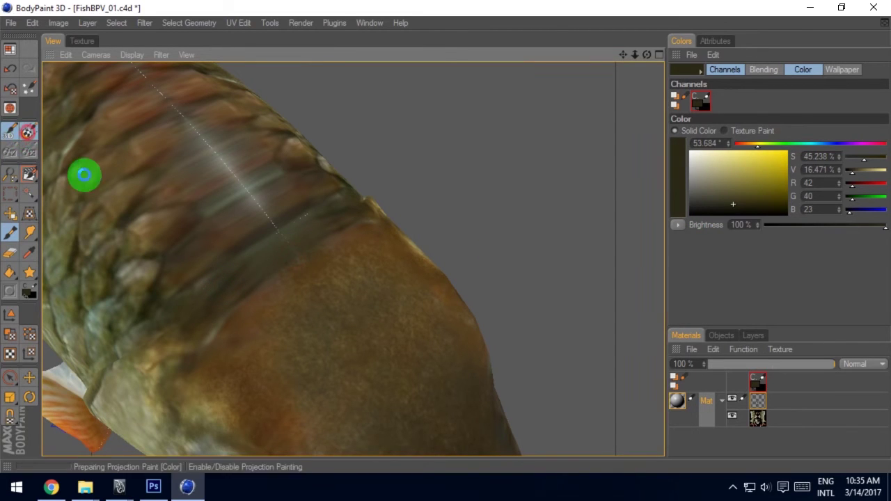
click(737, 207)
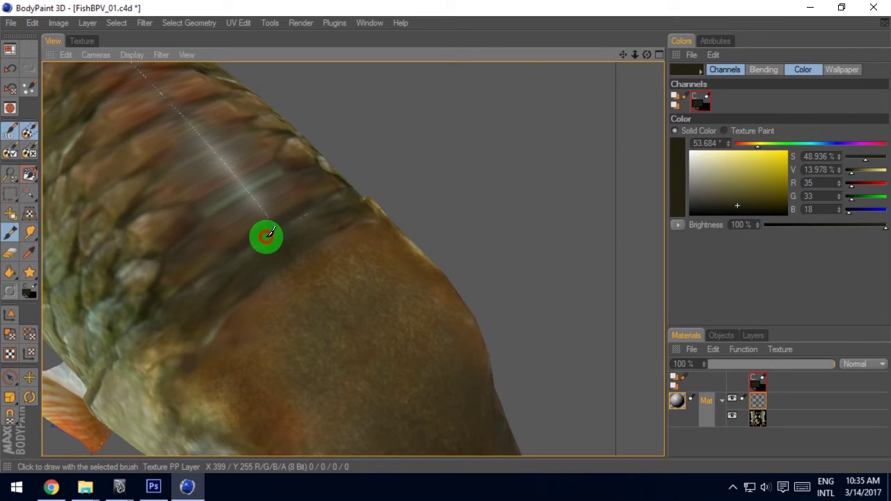
ctrl+click(275, 226)
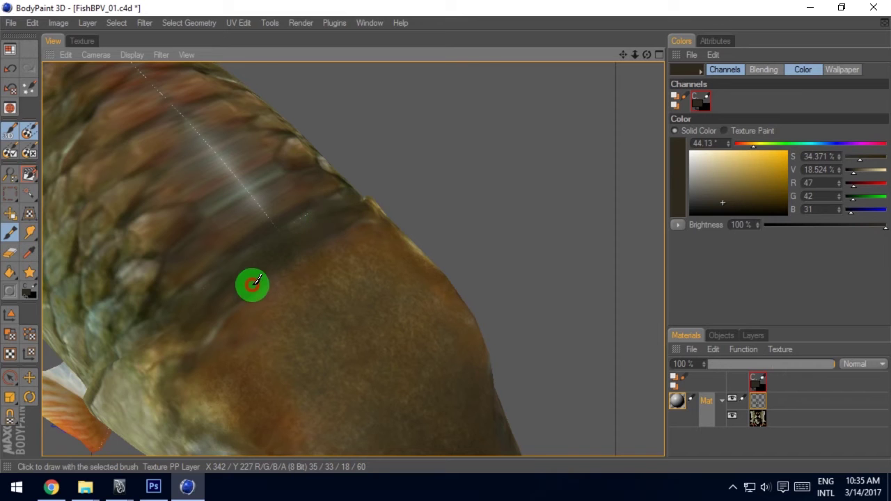
Step: Orbit around the body and sample browns, ending with dark brown 57/48/30 from the back
mouse_move(294, 285)
alt+mouse_down()
mouse_move(444, 238)
mouse_move(260, 298)
mouse_move(447, 235)
mouse_move(304, 290)
alt+mouse_up()
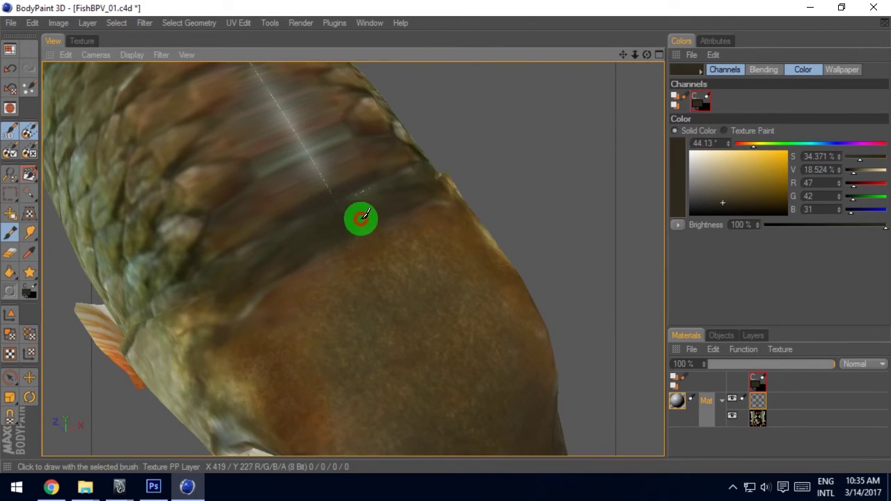
ctrl+click(390, 242)
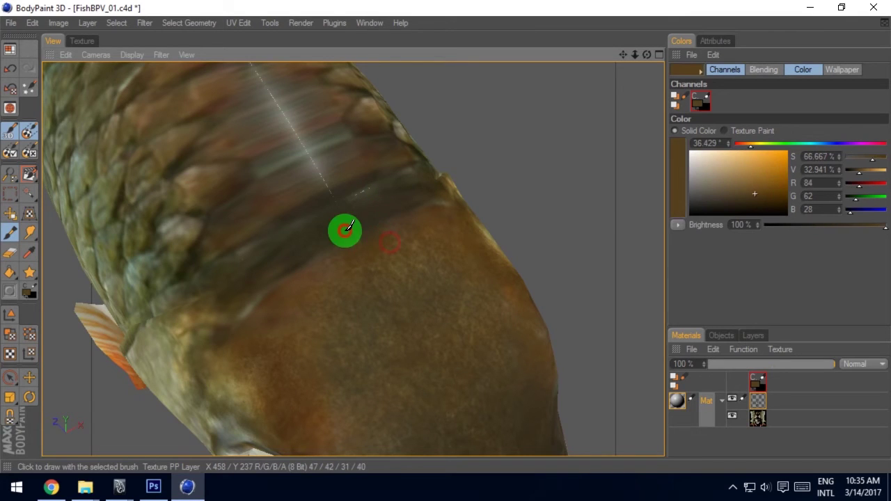
ctrl+click(396, 200)
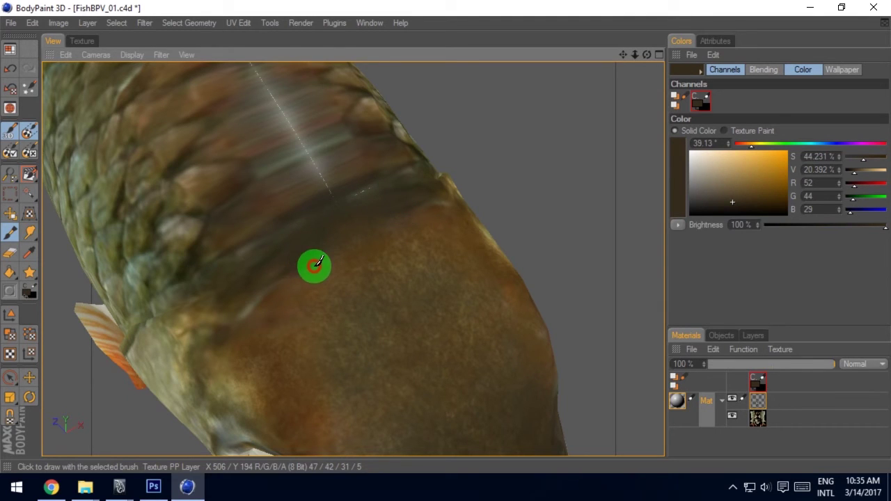
ctrl+click(250, 296)
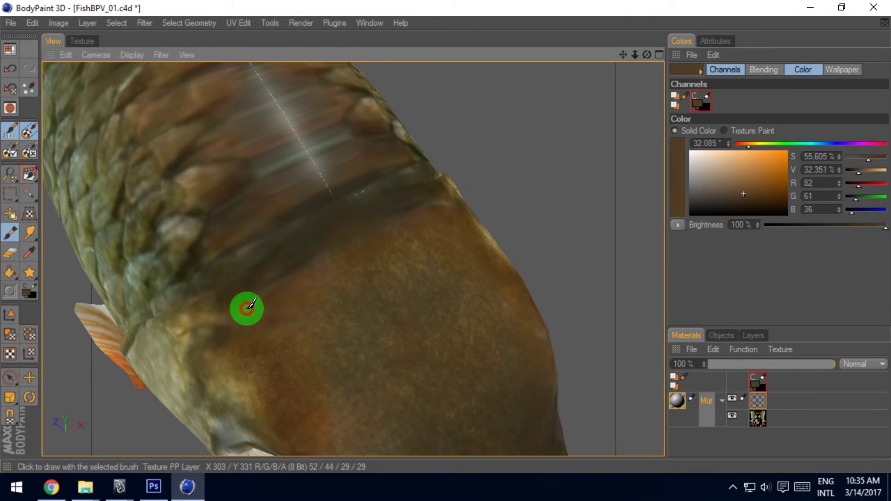
ctrl+click(271, 302)
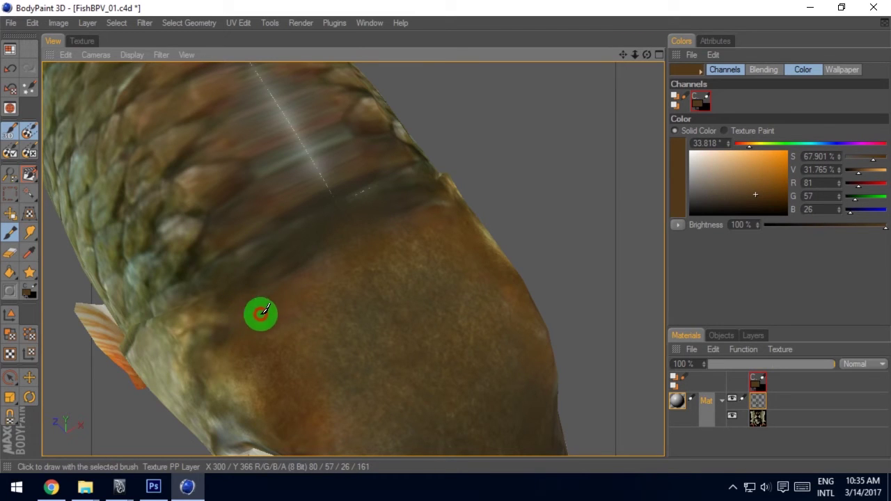
mouse_move(362, 308)
alt+mouse_down()
mouse_move(201, 300)
mouse_move(445, 234)
mouse_move(224, 319)
alt+mouse_up()
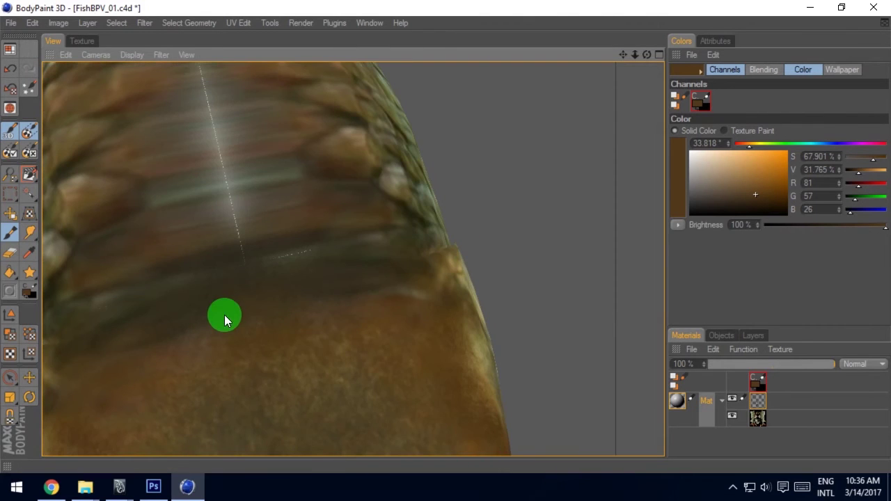
ctrl+click(368, 282)
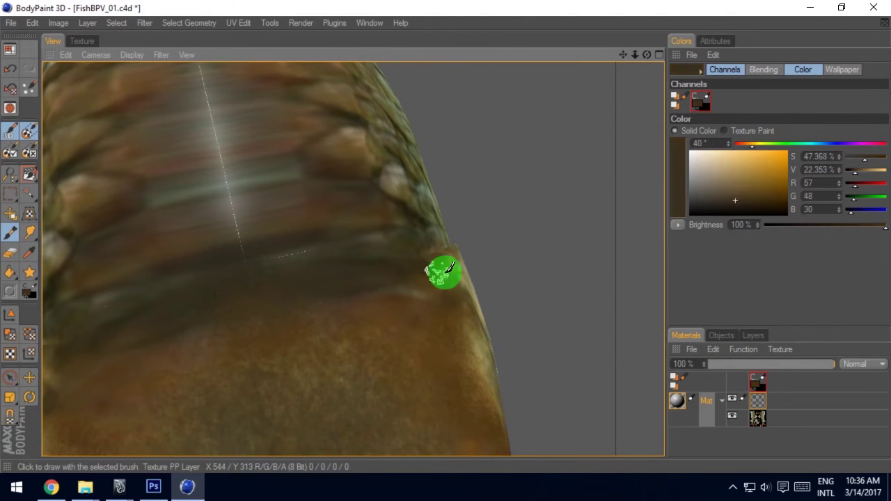
Step: Raise the brush pressure to 31% and pick a darker brown paint colour
click(717, 41)
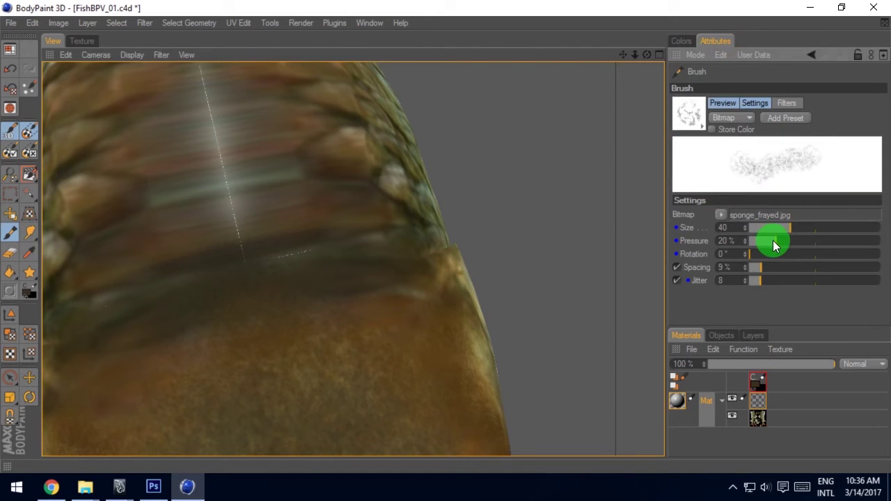
mouse_move(255, 307)
mouse_down()
mouse_move(318, 300)
mouse_move(353, 281)
mouse_up()
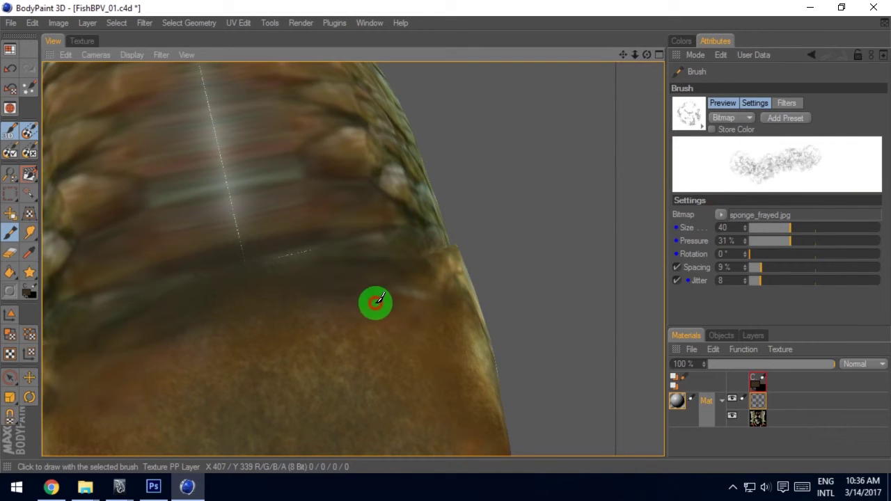
click(683, 40)
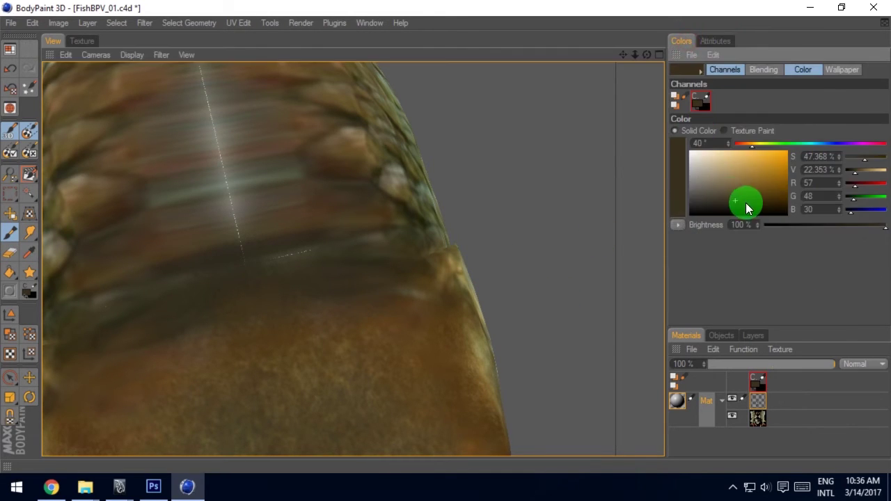
click(738, 208)
Step: Paint darker brown along the dark band, resampling the colour to 51/41/22
mouse_move(396, 278)
mouse_down()
mouse_move(267, 276)
mouse_move(376, 285)
mouse_move(200, 304)
mouse_move(142, 324)
mouse_move(105, 322)
mouse_move(85, 371)
mouse_move(223, 317)
mouse_up()
mouse_move(251, 279)
mouse_down()
mouse_move(169, 322)
mouse_move(232, 294)
mouse_move(354, 271)
mouse_move(421, 298)
mouse_move(318, 252)
mouse_move(273, 264)
mouse_move(249, 253)
mouse_move(196, 276)
mouse_move(215, 314)
mouse_move(149, 328)
mouse_move(288, 355)
mouse_up()
ctrl+click(268, 286)
mouse_move(268, 286)
mouse_down()
mouse_move(330, 276)
mouse_move(346, 319)
mouse_move(212, 340)
mouse_move(235, 290)
mouse_move(277, 277)
mouse_move(244, 289)
mouse_move(255, 327)
mouse_move(223, 320)
mouse_move(320, 316)
mouse_move(341, 269)
mouse_move(229, 294)
mouse_move(174, 350)
mouse_move(192, 308)
mouse_move(276, 309)
mouse_move(297, 279)
mouse_move(350, 279)
mouse_move(259, 273)
mouse_move(241, 334)
mouse_move(318, 312)
mouse_up()
ctrl+click(175, 322)
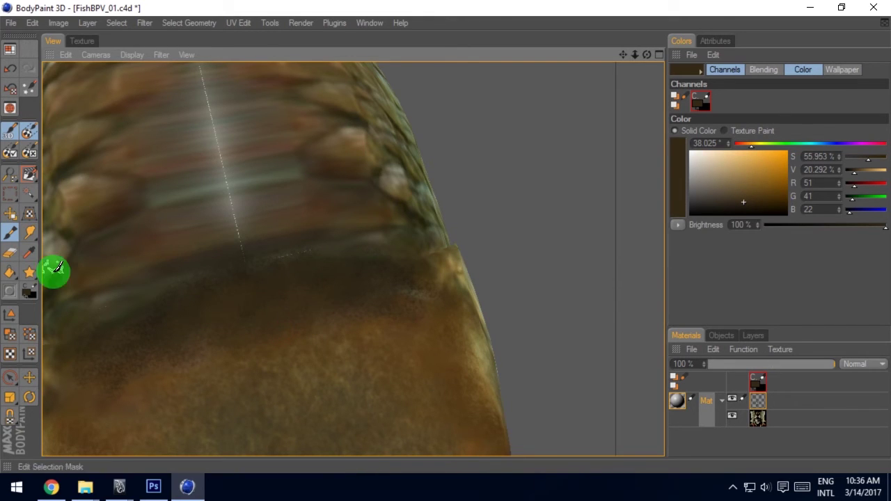
Step: Turn off projection painting, orbit to a low view of the head and sample a light grey-beige
click(31, 133)
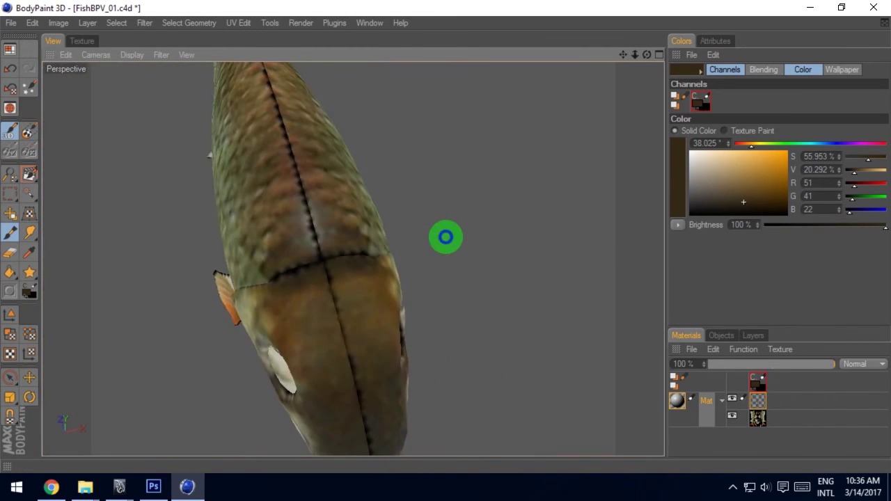
mouse_move(447, 238)
alt+mouse_down()
mouse_move(497, 239)
mouse_move(483, 255)
mouse_move(415, 255)
mouse_move(445, 235)
mouse_move(445, 264)
mouse_move(445, 237)
mouse_move(539, 232)
alt+mouse_up()
mouse_move(445, 234)
alt+mouse_down()
mouse_move(448, 212)
mouse_move(416, 160)
mouse_move(446, 236)
mouse_move(396, 218)
alt+mouse_up()
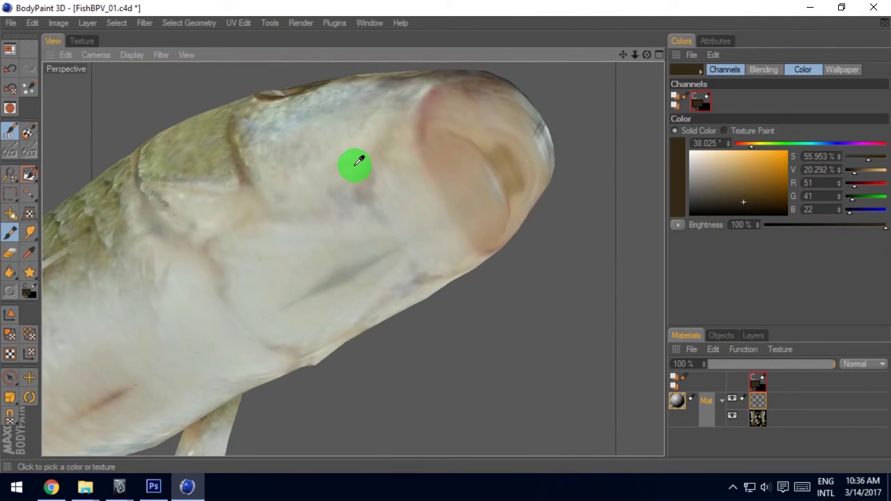
ctrl+click(356, 163)
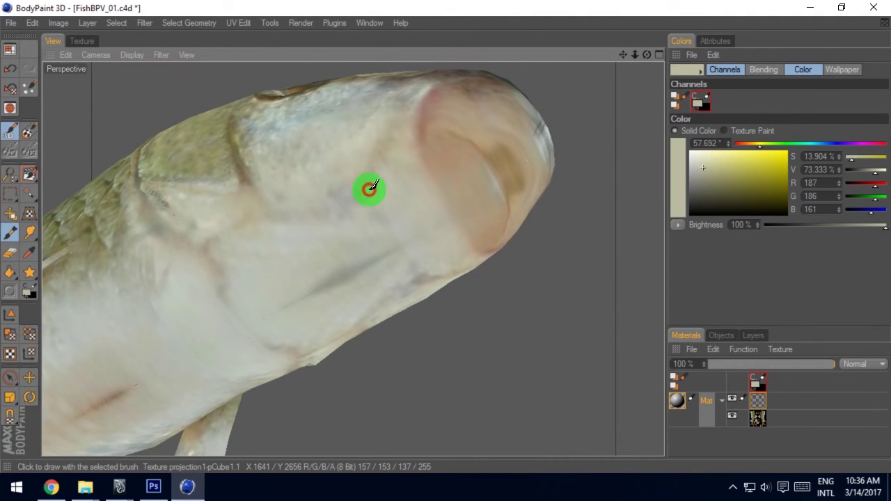
Step: Sample darker and paler beige skin tones and re-enable projection painting, ending on pale grey 177/180/164
mouse_move(383, 223)
alt+mouse_down()
mouse_move(443, 233)
mouse_move(330, 175)
mouse_move(446, 234)
mouse_move(331, 195)
alt+mouse_up()
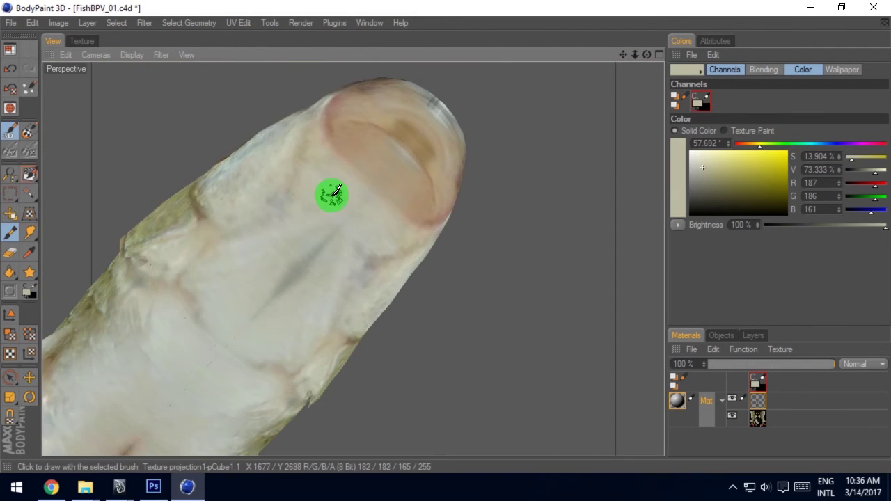
ctrl+click(369, 258)
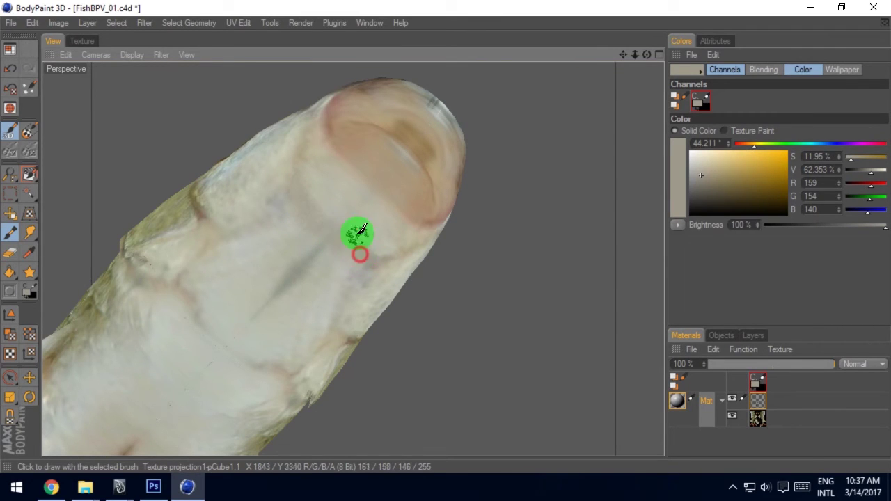
ctrl+click(348, 206)
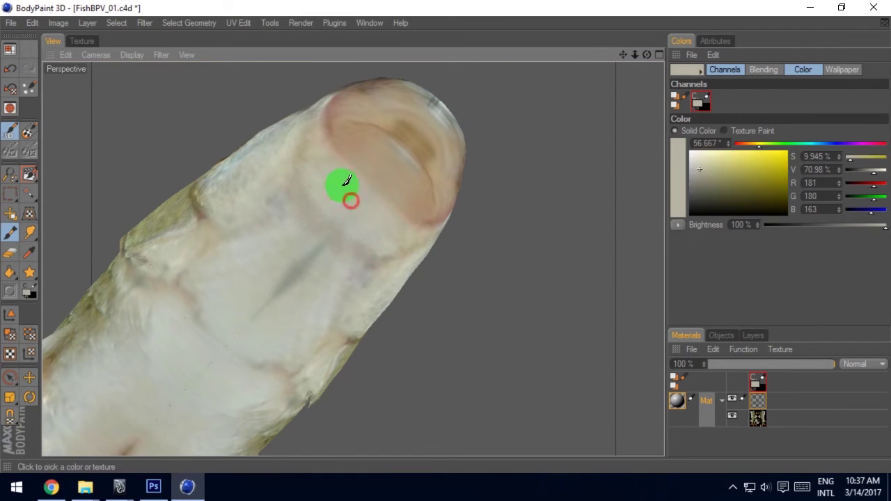
ctrl+click(304, 281)
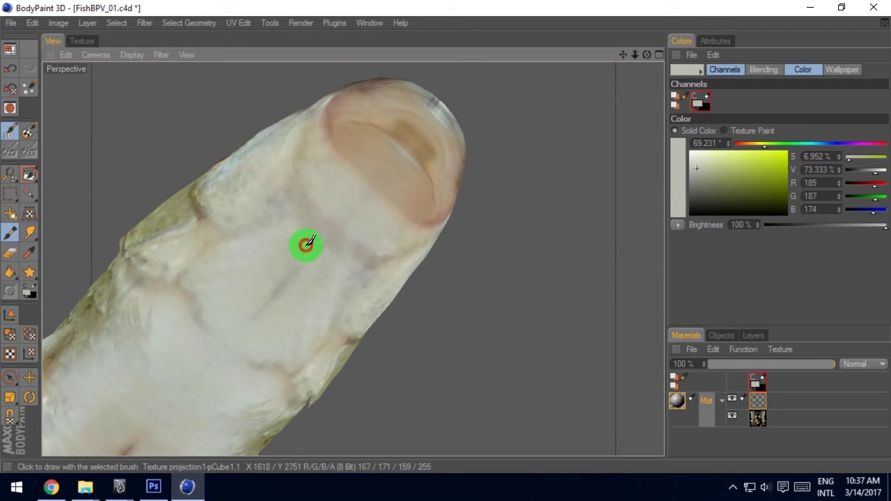
click(29, 132)
ctrl+click(317, 273)
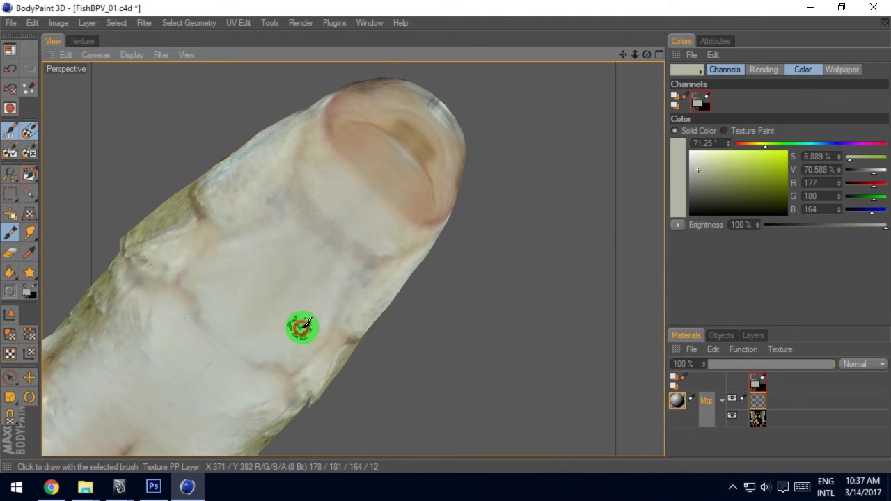
Step: Sample tan and pale skin tones near the snout, darken slightly, and sponge over the head seam
ctrl+click(397, 208)
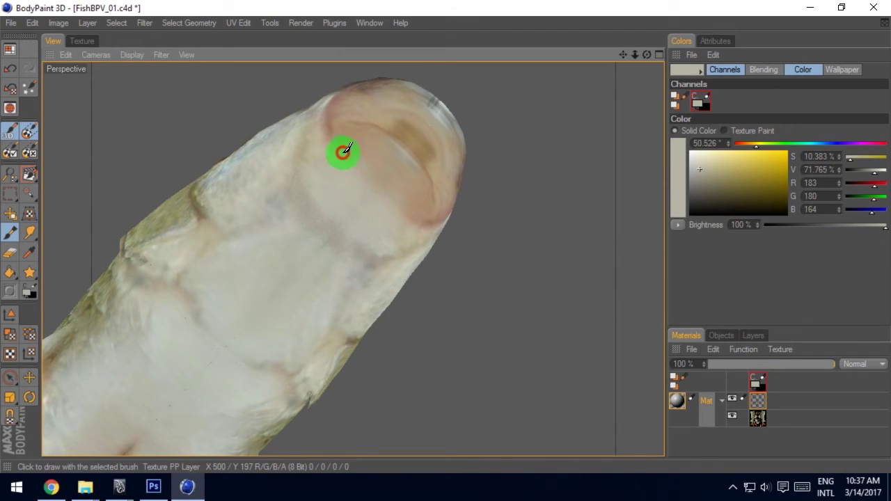
drag(388, 210, 340, 223)
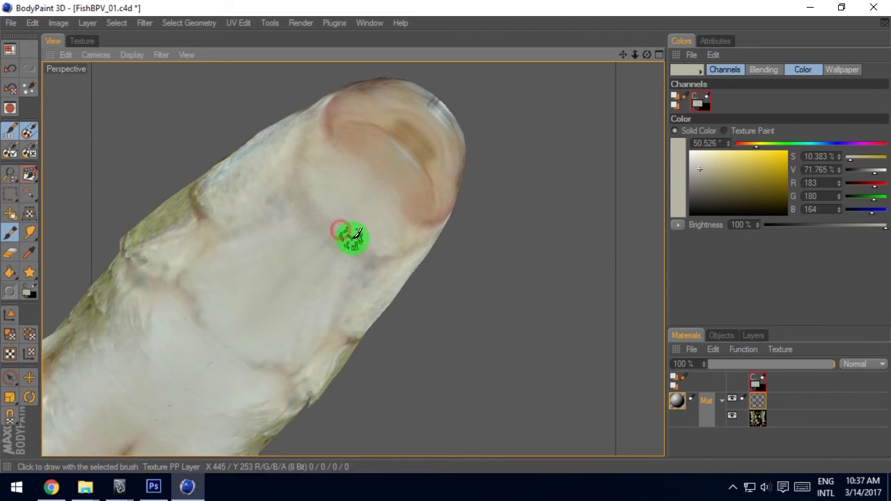
ctrl+click(359, 195)
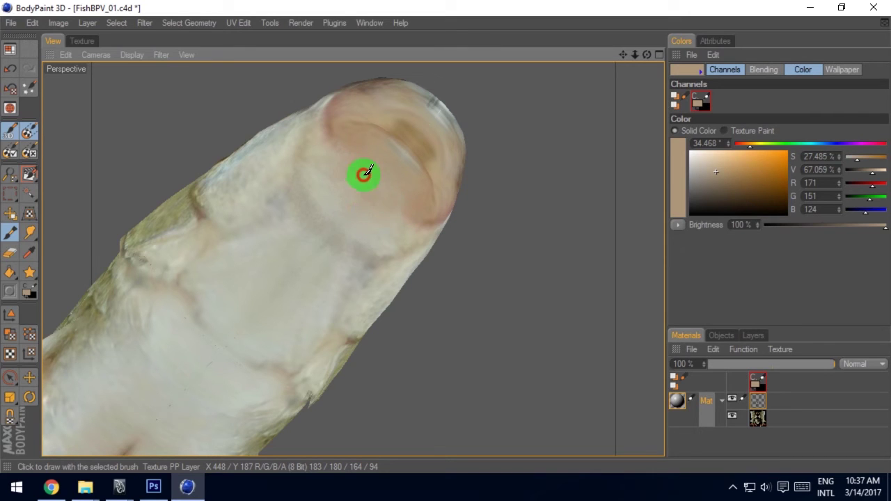
ctrl+click(397, 151)
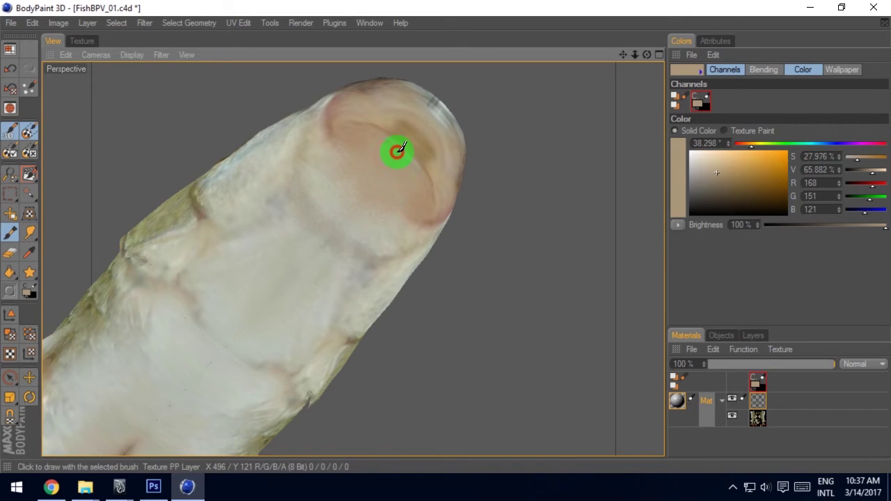
ctrl+click(374, 211)
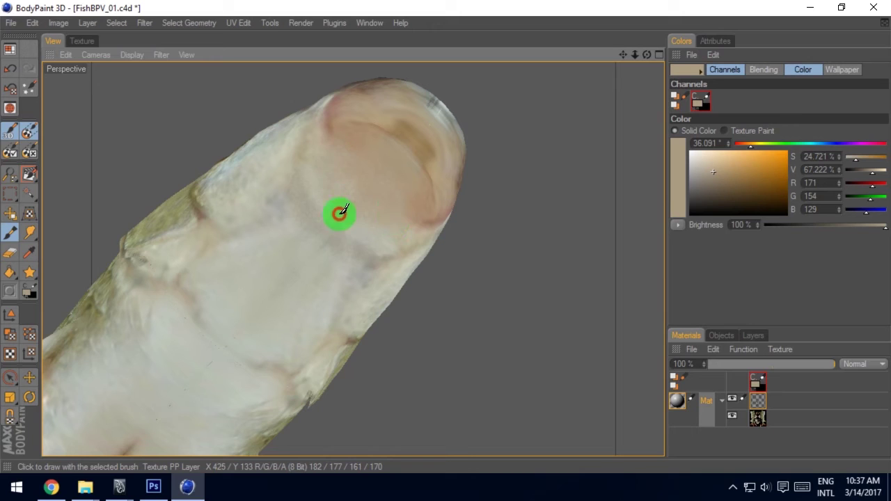
ctrl+click(264, 242)
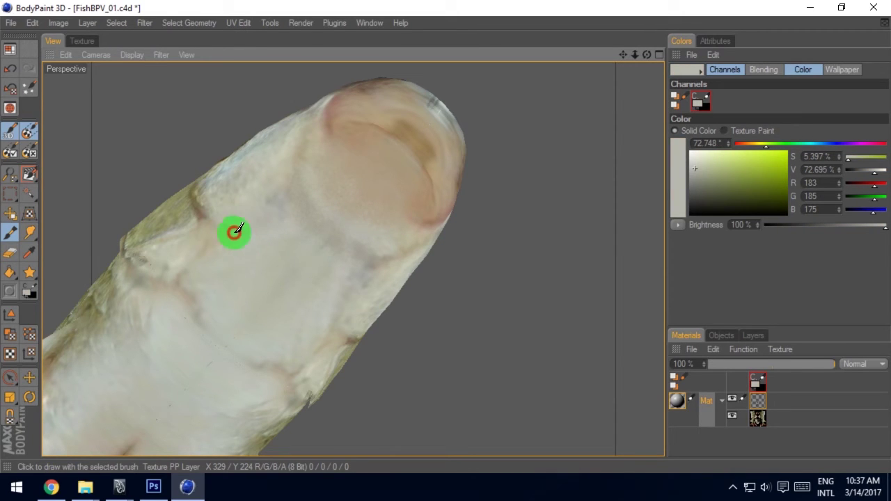
ctrl+click(293, 270)
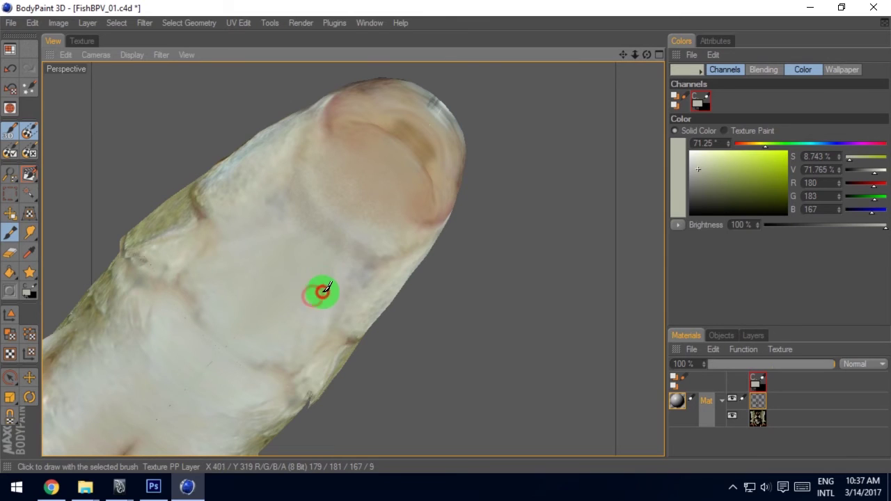
ctrl+click(272, 227)
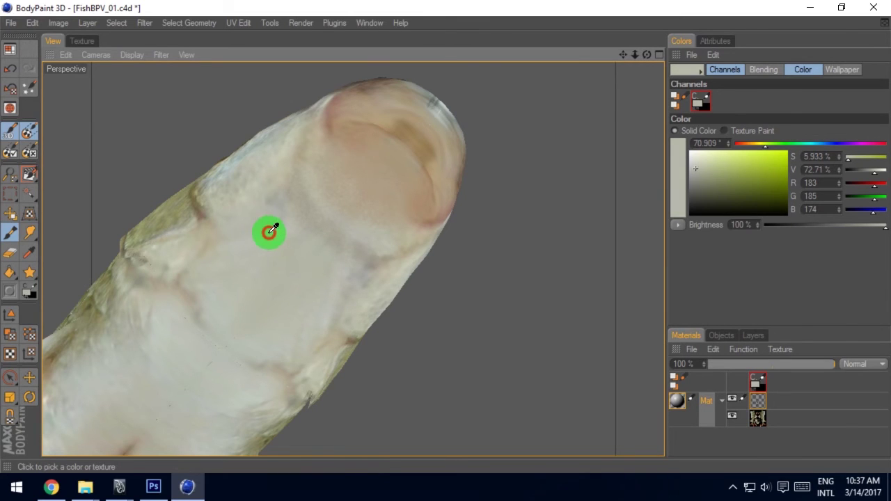
ctrl+click(279, 194)
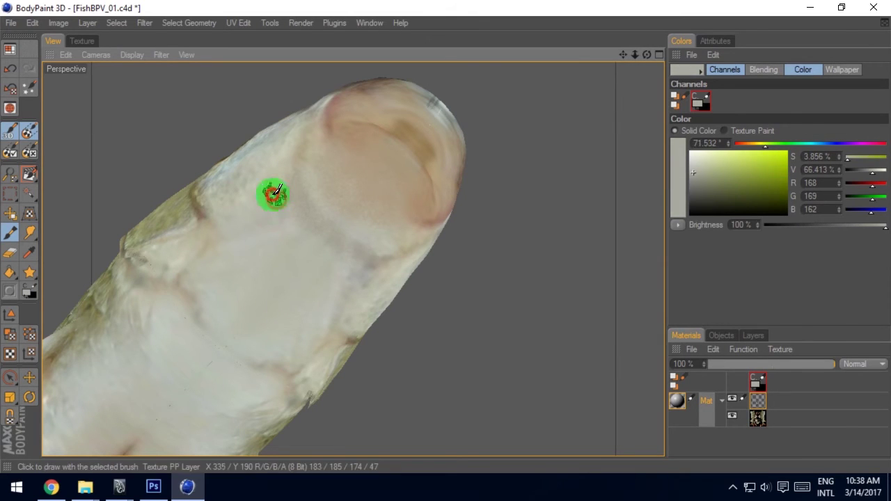
click(700, 179)
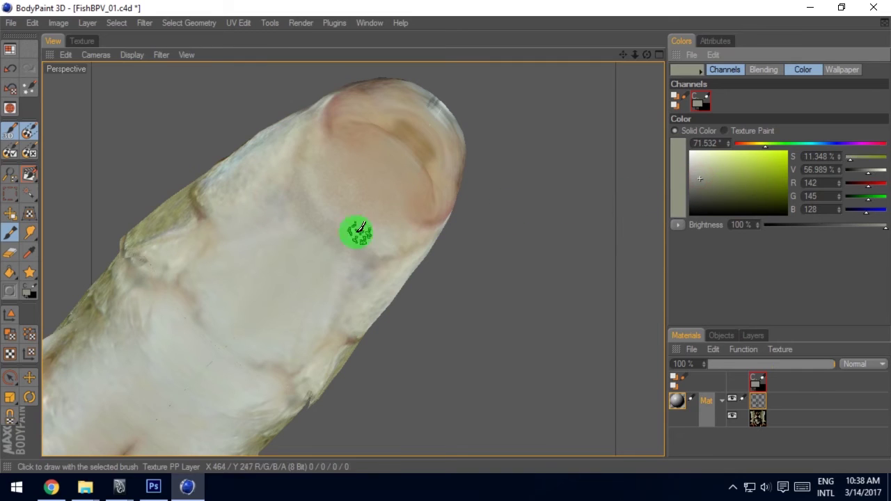
mouse_move(282, 180)
mouse_down()
mouse_move(245, 210)
mouse_move(368, 263)
mouse_up()
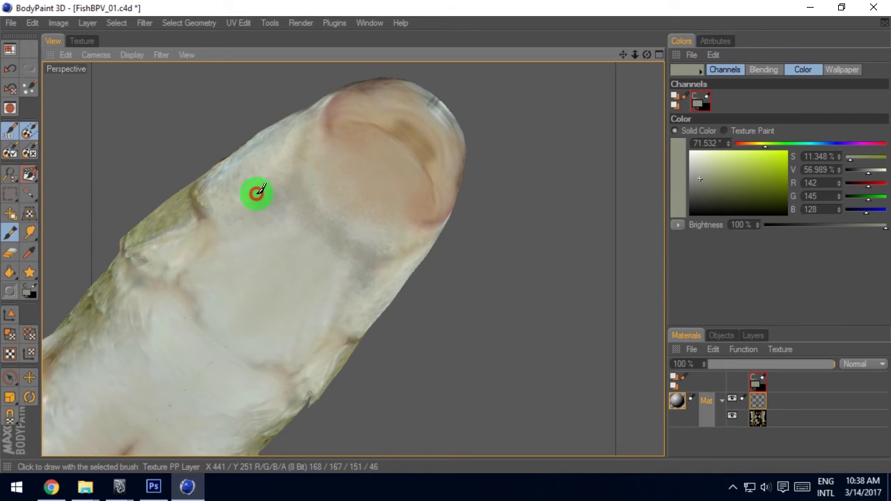
Step: Apply the projected strokes, orbit to a side view and paint pale green-grey over the belly seam
click(14, 150)
click(392, 262)
mouse_move(369, 254)
alt+mouse_down()
mouse_move(445, 237)
mouse_move(329, 350)
mouse_move(362, 340)
mouse_move(445, 236)
mouse_move(368, 332)
alt+mouse_up()
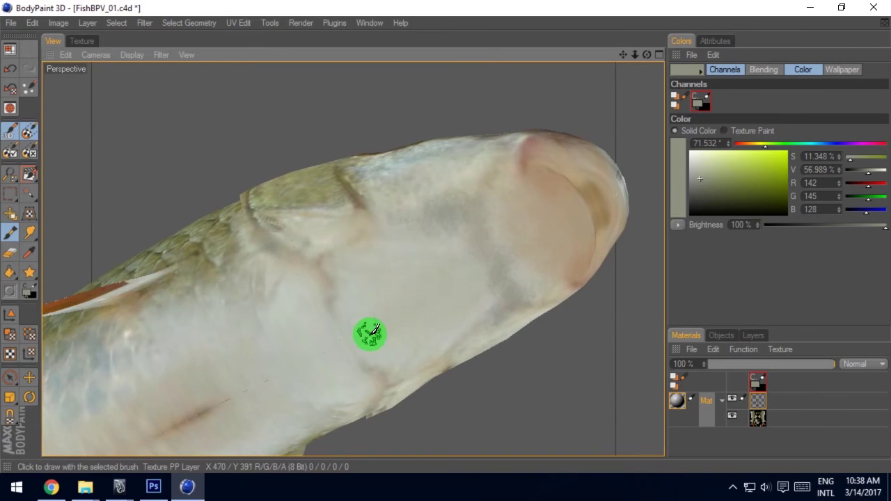
ctrl+click(322, 271)
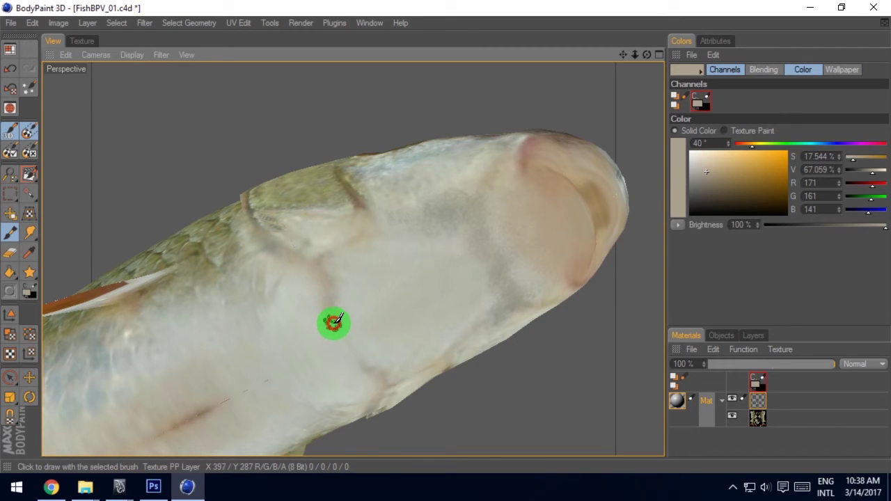
ctrl+click(339, 263)
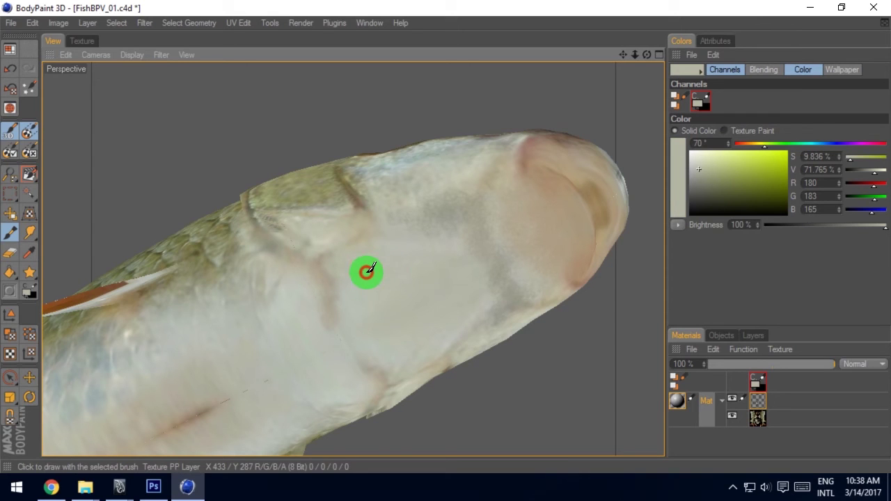
ctrl+click(289, 297)
mouse_move(362, 271)
mouse_down()
mouse_move(380, 339)
mouse_move(384, 294)
mouse_up()
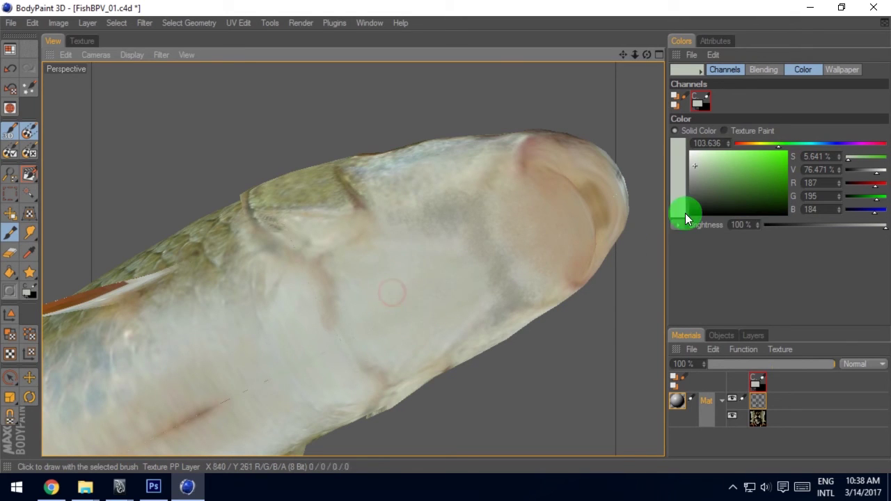
Step: Blend the belly seam with a lighter tone, then resample pale green-grey 183/188/174 near the snout
click(694, 160)
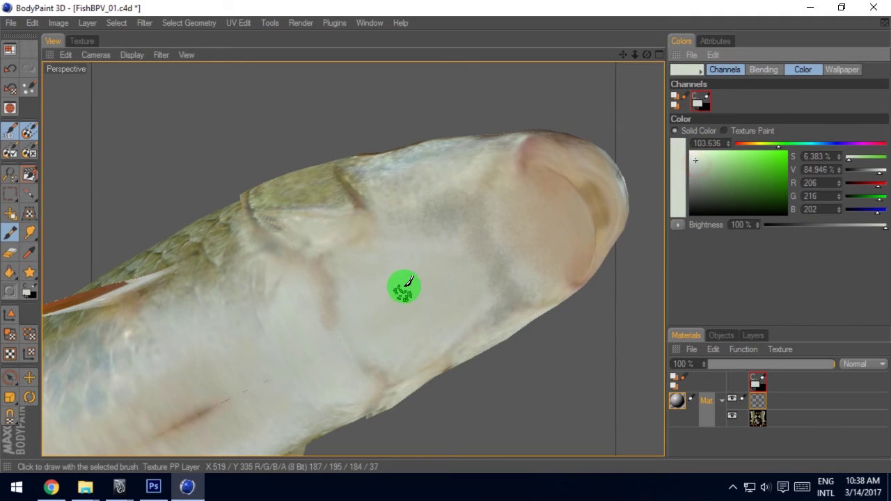
mouse_move(385, 324)
mouse_down()
mouse_move(423, 272)
mouse_move(480, 297)
mouse_move(455, 311)
mouse_move(445, 270)
mouse_move(388, 244)
mouse_move(343, 258)
mouse_move(401, 357)
mouse_move(437, 273)
mouse_move(423, 262)
mouse_move(473, 274)
mouse_move(430, 253)
mouse_move(437, 254)
mouse_up()
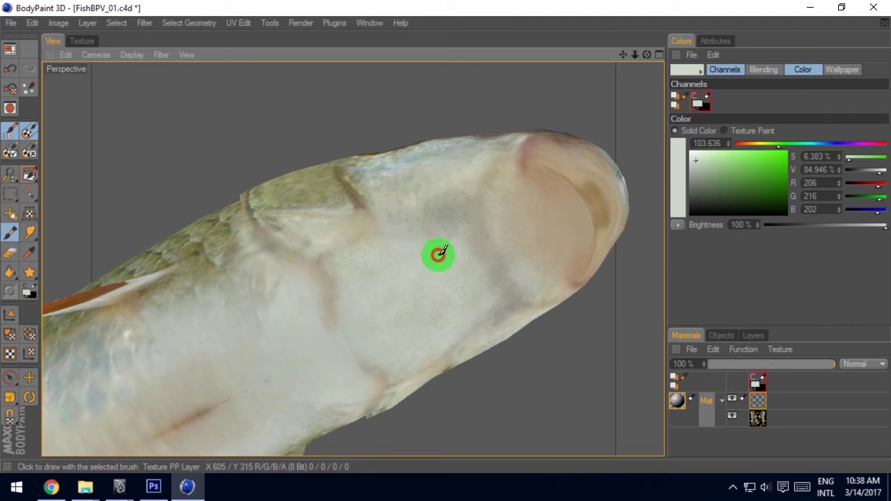
ctrl+click(529, 275)
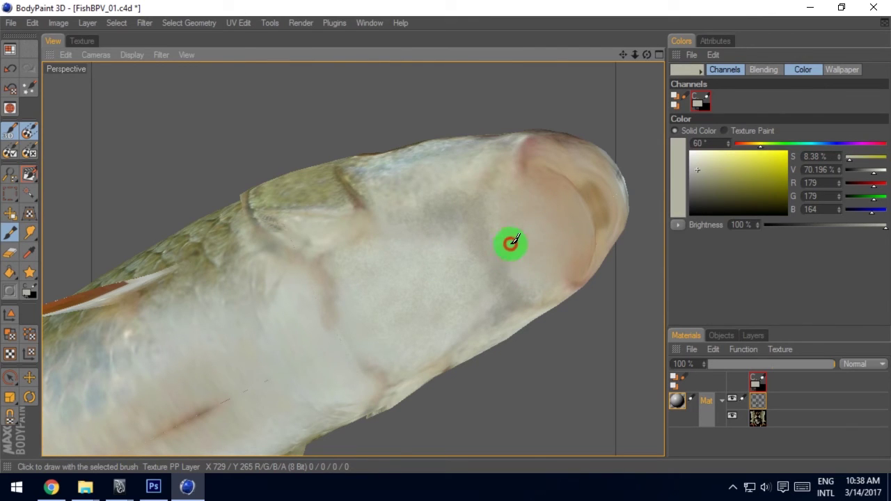
ctrl+click(468, 247)
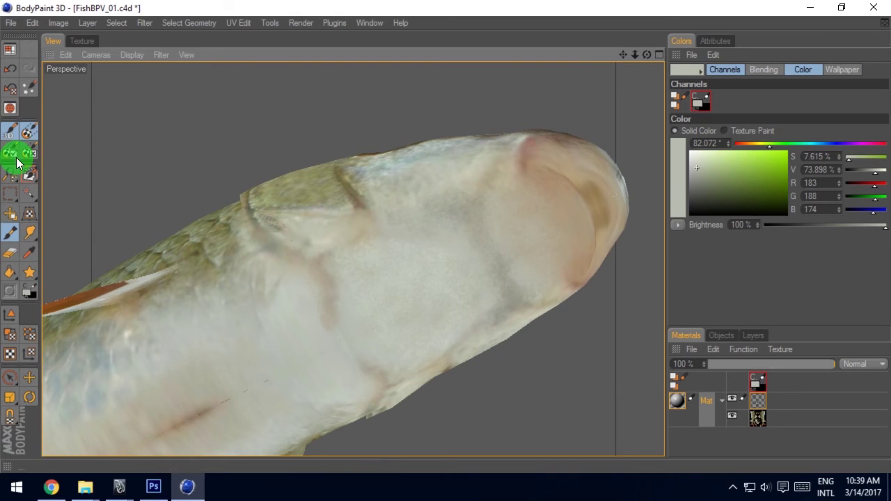
Step: Apply the pending projection paint and turn the fish to face the head seam
click(30, 132)
mouse_move(394, 274)
alt+mouse_down()
mouse_move(445, 235)
mouse_move(380, 291)
mouse_move(373, 274)
mouse_move(447, 239)
alt+mouse_up()
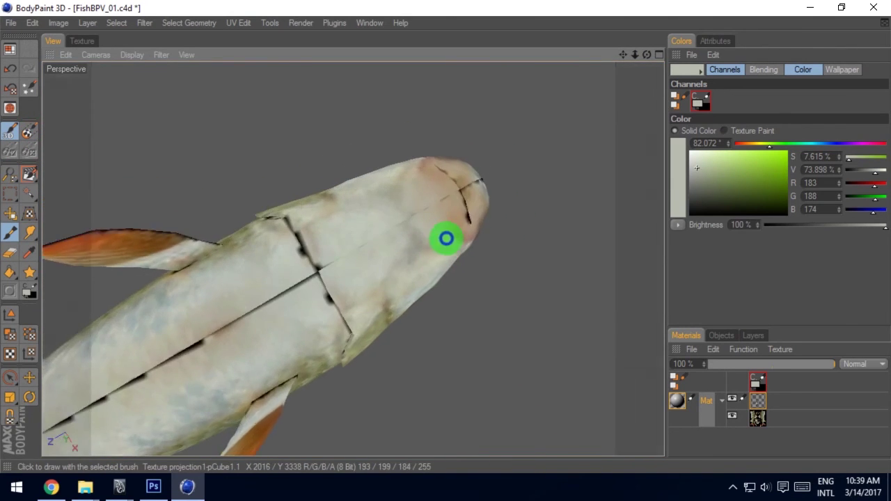
scroll(388, 298, up, 3)
scroll(445, 237, up, 3)
mouse_move(439, 316)
alt+mouse_down()
mouse_move(445, 237)
mouse_move(358, 306)
mouse_move(446, 222)
alt+mouse_up()
Step: Lighten the head seam with a sampled skin colour, then start projection-painting the belly seam
ctrl+click(448, 220)
click(485, 238)
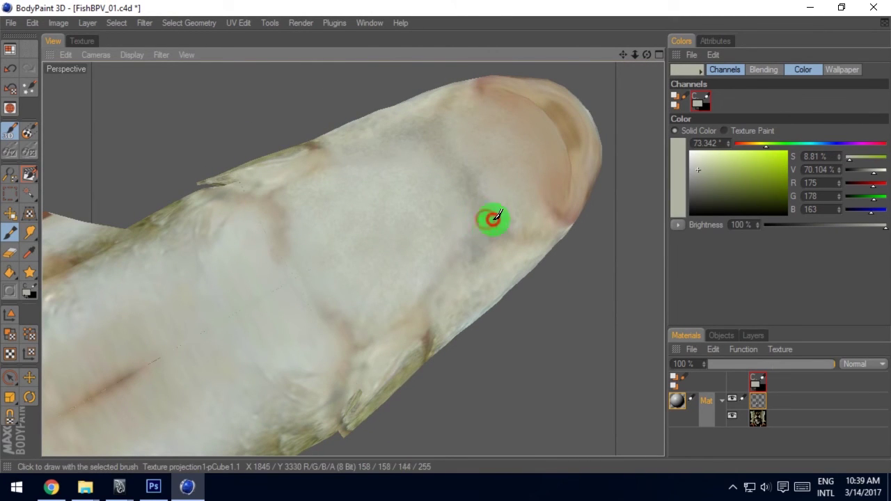
drag(493, 240, 479, 275)
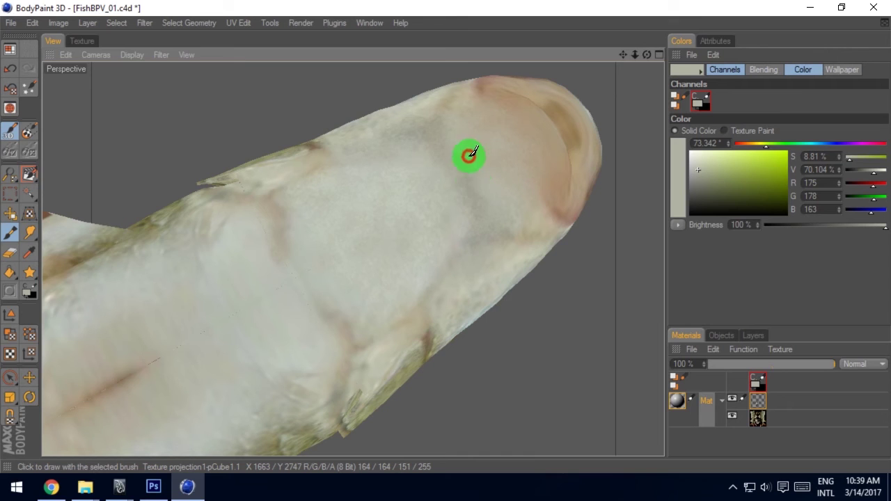
mouse_move(394, 232)
mouse_down()
mouse_move(338, 284)
mouse_move(314, 285)
mouse_move(369, 257)
mouse_move(390, 199)
mouse_move(422, 209)
mouse_move(417, 215)
mouse_move(398, 211)
mouse_move(426, 185)
mouse_move(439, 214)
mouse_up()
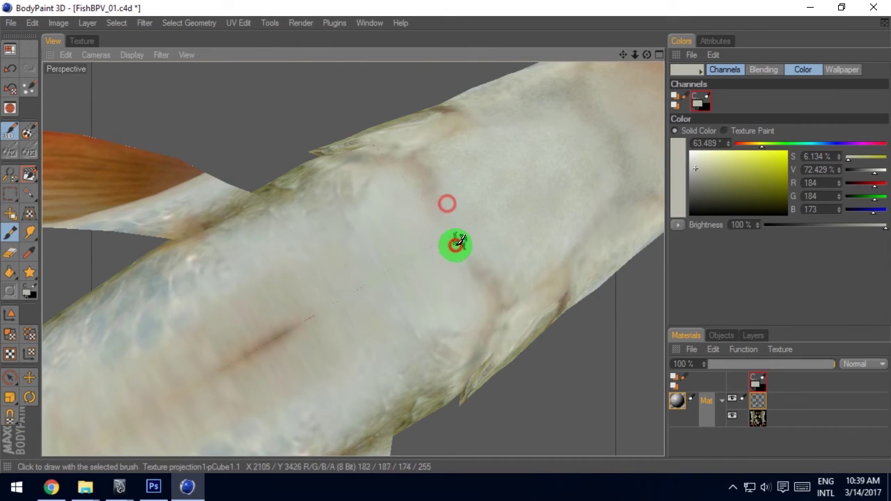
click(29, 133)
ctrl+drag(423, 182, 435, 218)
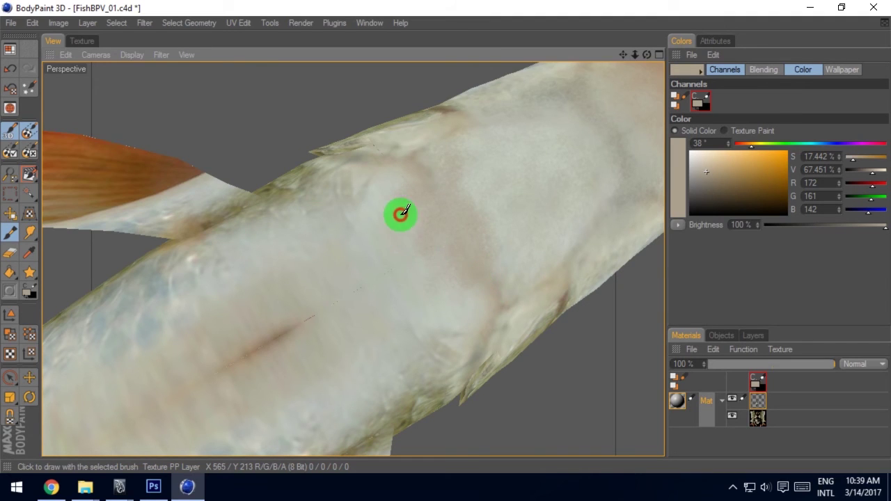
Step: Sample beige and pale skin tones and dab them along the belly seam
ctrl+click(511, 208)
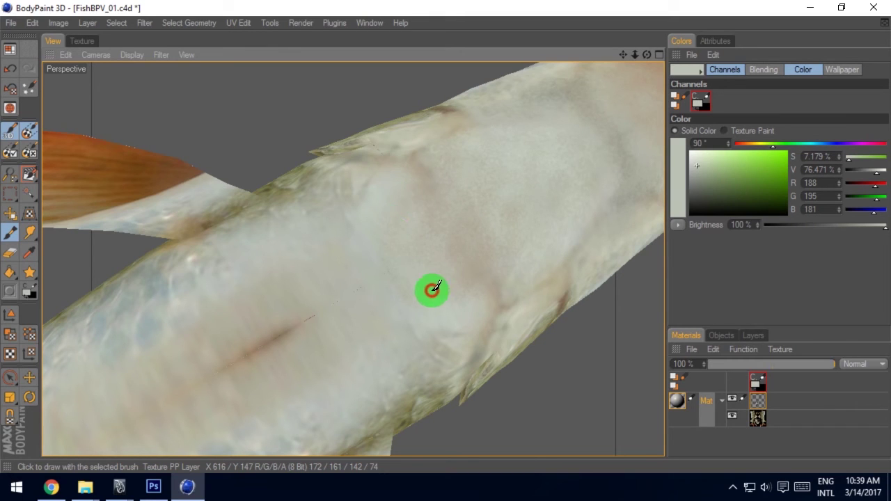
ctrl+click(432, 220)
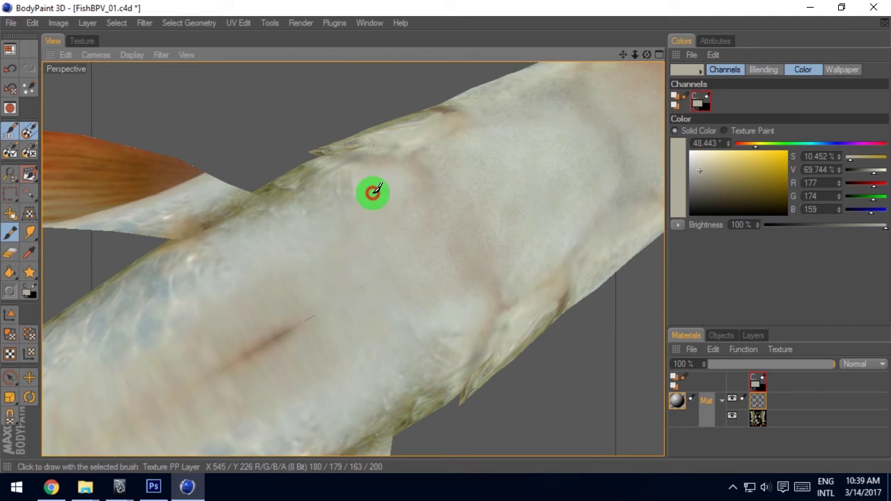
mouse_move(367, 287)
mouse_down()
mouse_move(389, 284)
mouse_move(445, 234)
mouse_move(354, 289)
mouse_move(445, 234)
mouse_move(410, 269)
mouse_up()
ctrl+click(393, 181)
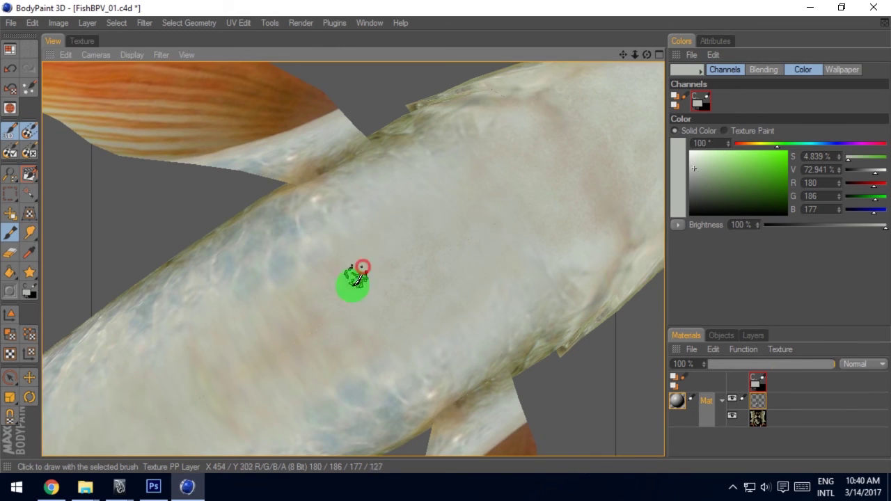
ctrl+click(311, 310)
click(413, 269)
click(403, 259)
click(365, 307)
mouse_move(379, 301)
mouse_down()
mouse_move(479, 240)
mouse_move(423, 242)
mouse_move(435, 222)
mouse_move(547, 248)
mouse_move(479, 298)
mouse_up()
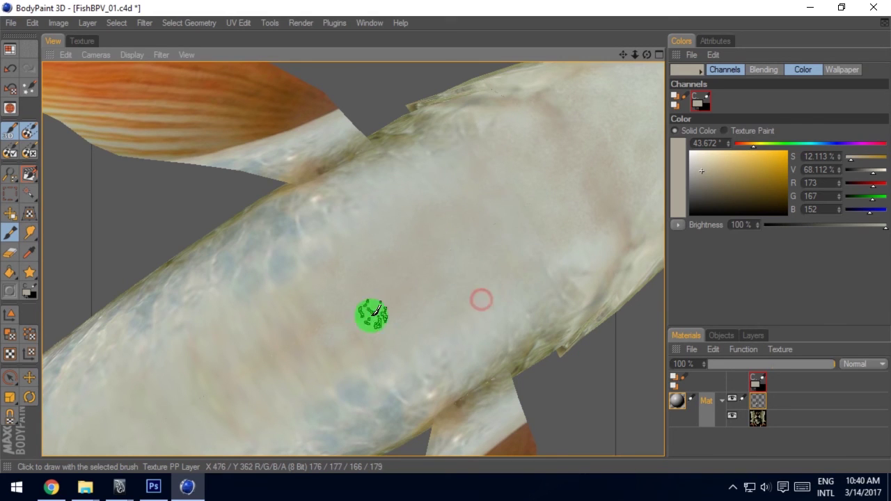
Step: Keep sponging grey-green tones across the lower belly seam, ending on pale grey-green 187/193/186
ctrl+click(397, 249)
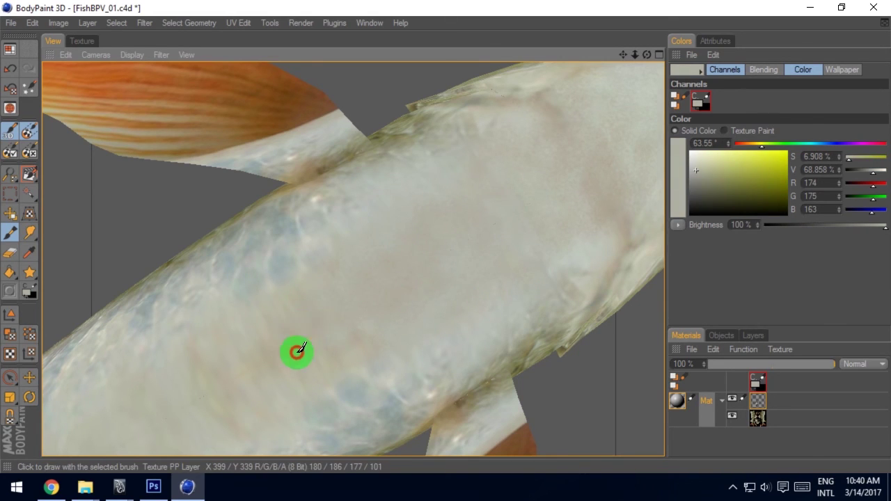
click(280, 324)
drag(276, 346, 352, 326)
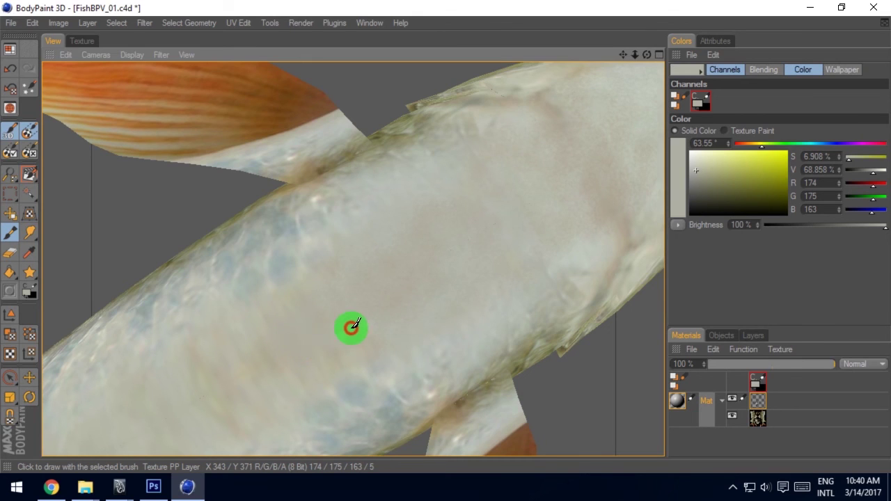
mouse_move(339, 381)
mouse_down()
mouse_move(368, 364)
mouse_move(285, 359)
mouse_move(285, 285)
mouse_move(308, 240)
mouse_move(272, 300)
mouse_move(282, 310)
mouse_move(266, 327)
mouse_up()
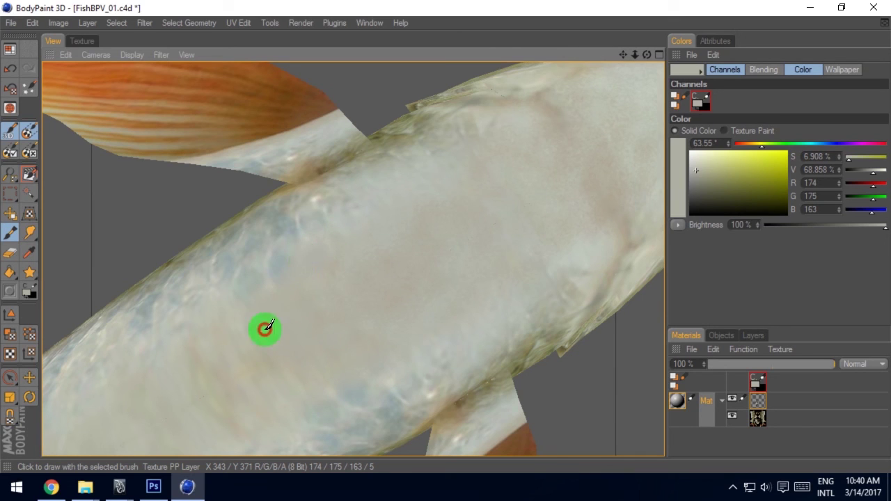
ctrl+click(414, 183)
mouse_move(420, 228)
mouse_down()
mouse_move(360, 276)
mouse_move(364, 290)
mouse_move(330, 374)
mouse_move(332, 361)
mouse_move(400, 352)
mouse_move(331, 384)
mouse_move(278, 318)
mouse_move(309, 313)
mouse_up()
mouse_move(300, 345)
mouse_down()
mouse_move(334, 348)
mouse_move(418, 264)
mouse_up()
ctrl+click(570, 256)
mouse_move(569, 256)
mouse_down()
mouse_move(535, 293)
mouse_move(511, 177)
mouse_move(536, 239)
mouse_move(541, 186)
mouse_move(527, 215)
mouse_up()
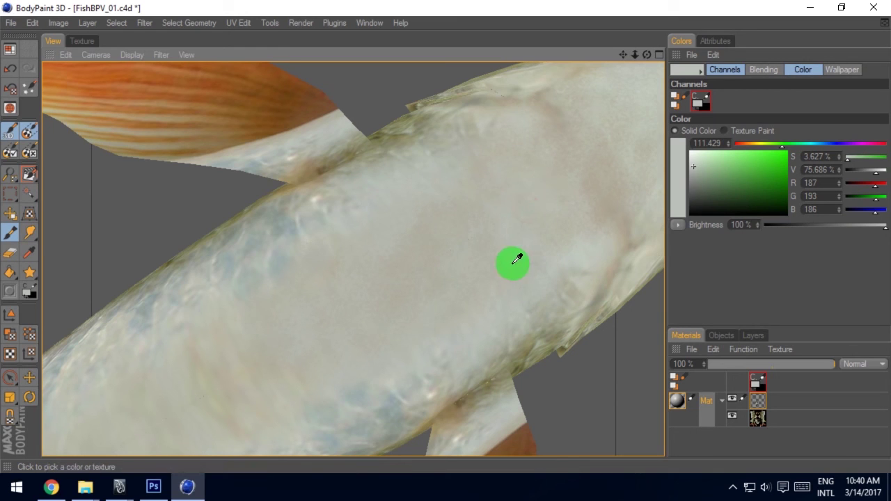
Step: Apply the projection paint, orbit to the rear belly and sponge a greyish tone over the seam
click(19, 161)
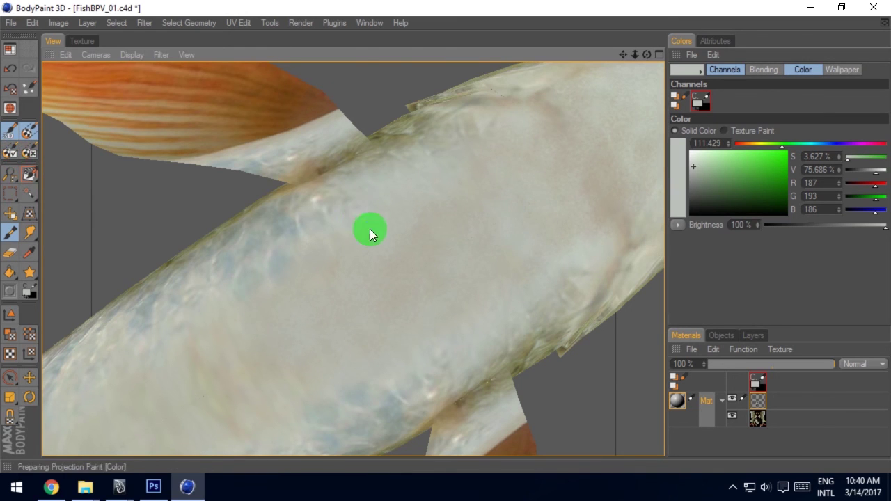
mouse_move(291, 300)
alt+mouse_down()
mouse_move(448, 235)
mouse_move(318, 331)
mouse_move(446, 238)
alt+mouse_up()
scroll(446, 238, up, 3)
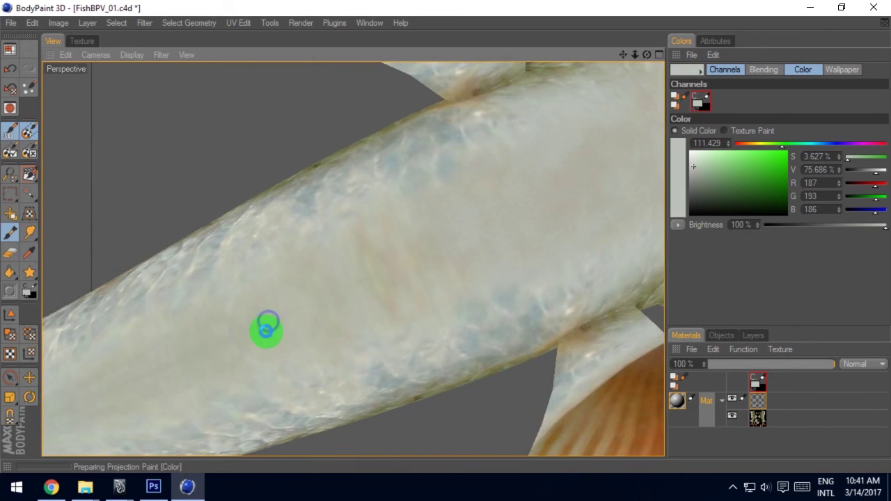
ctrl+click(480, 205)
mouse_move(446, 214)
mouse_down()
mouse_move(378, 250)
mouse_move(396, 231)
mouse_move(352, 243)
mouse_move(370, 249)
mouse_move(364, 288)
mouse_move(413, 280)
mouse_move(456, 288)
mouse_move(482, 261)
mouse_move(383, 277)
mouse_move(418, 254)
mouse_move(393, 232)
mouse_move(346, 240)
mouse_move(408, 202)
mouse_move(409, 185)
mouse_move(376, 207)
mouse_up()
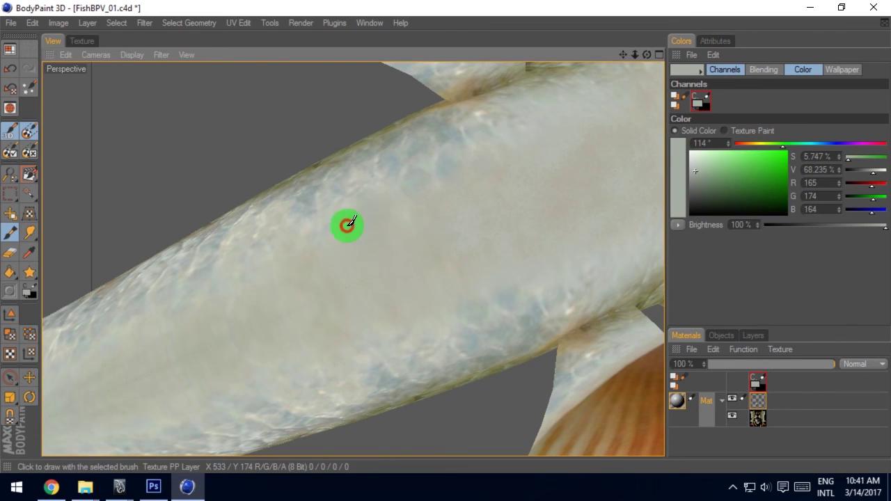
mouse_move(350, 239)
mouse_down()
mouse_move(367, 256)
mouse_move(398, 260)
mouse_move(372, 314)
mouse_move(342, 318)
mouse_move(432, 311)
mouse_up()
mouse_move(422, 268)
mouse_down()
mouse_move(401, 242)
mouse_move(413, 205)
mouse_move(324, 282)
mouse_move(555, 160)
mouse_up()
Step: Blend the seam past the front fins to the tail fins with a greener tone, then apply projection
ctrl+click(463, 203)
ctrl+click(569, 122)
mouse_move(288, 334)
mouse_down()
mouse_move(309, 290)
mouse_move(350, 292)
mouse_move(282, 288)
mouse_move(328, 313)
mouse_move(261, 307)
mouse_move(294, 332)
mouse_move(383, 314)
mouse_move(383, 270)
mouse_move(423, 194)
mouse_move(424, 231)
mouse_move(448, 302)
mouse_move(288, 260)
mouse_move(285, 318)
mouse_move(447, 236)
mouse_move(327, 322)
mouse_up()
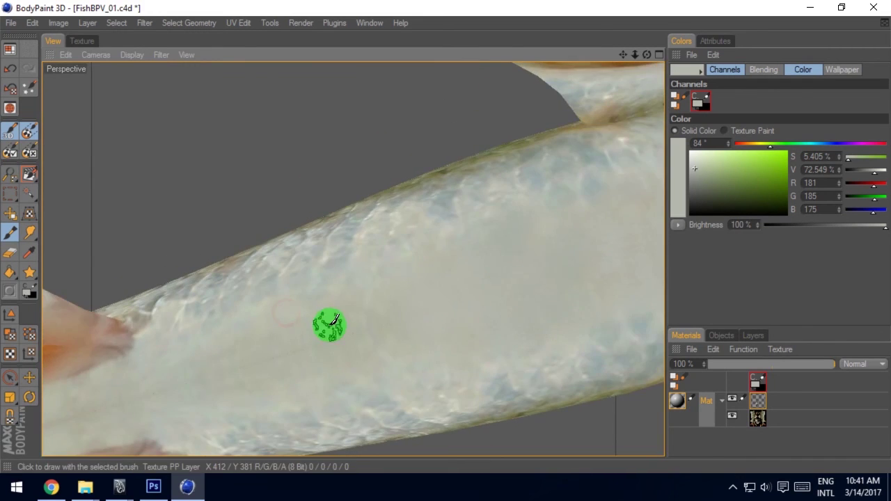
mouse_move(384, 273)
mouse_down()
mouse_move(389, 298)
mouse_move(331, 304)
mouse_move(339, 238)
mouse_move(315, 304)
mouse_move(315, 342)
mouse_move(308, 291)
mouse_move(255, 304)
mouse_move(309, 334)
mouse_move(274, 327)
mouse_up()
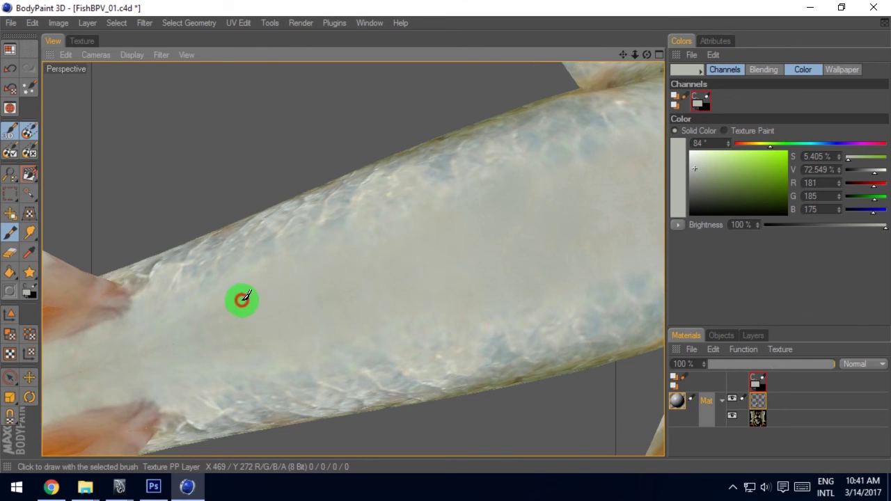
mouse_move(218, 327)
mouse_down()
mouse_move(290, 348)
mouse_move(221, 299)
mouse_move(237, 309)
mouse_move(207, 302)
mouse_move(334, 346)
mouse_move(316, 373)
mouse_move(316, 257)
mouse_move(210, 271)
mouse_move(175, 328)
mouse_move(224, 327)
mouse_move(448, 233)
mouse_move(272, 314)
mouse_move(350, 285)
mouse_move(306, 304)
mouse_move(342, 279)
mouse_move(416, 260)
mouse_move(315, 278)
mouse_up()
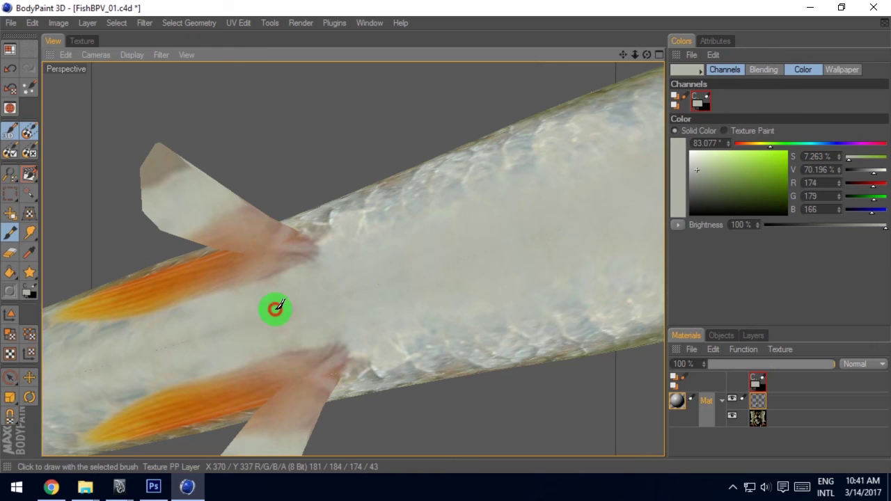
mouse_move(262, 291)
mouse_down()
mouse_move(265, 334)
mouse_move(354, 321)
mouse_move(441, 191)
mouse_move(512, 239)
mouse_up()
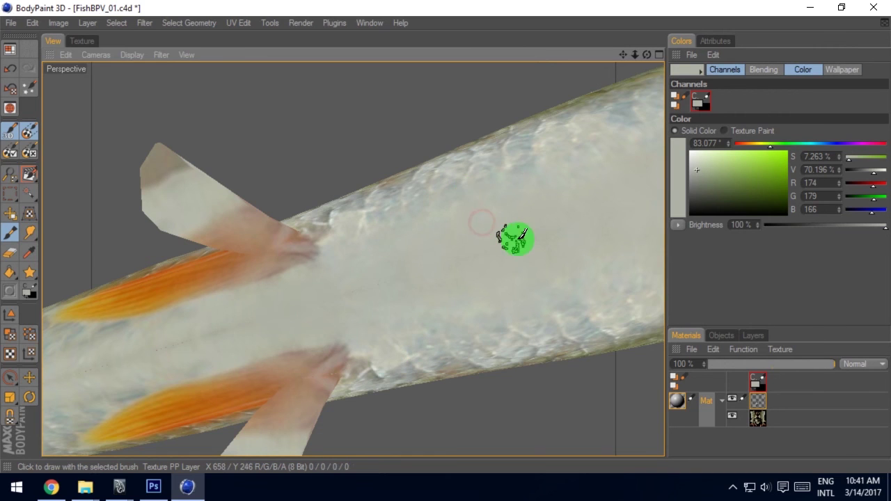
click(7, 133)
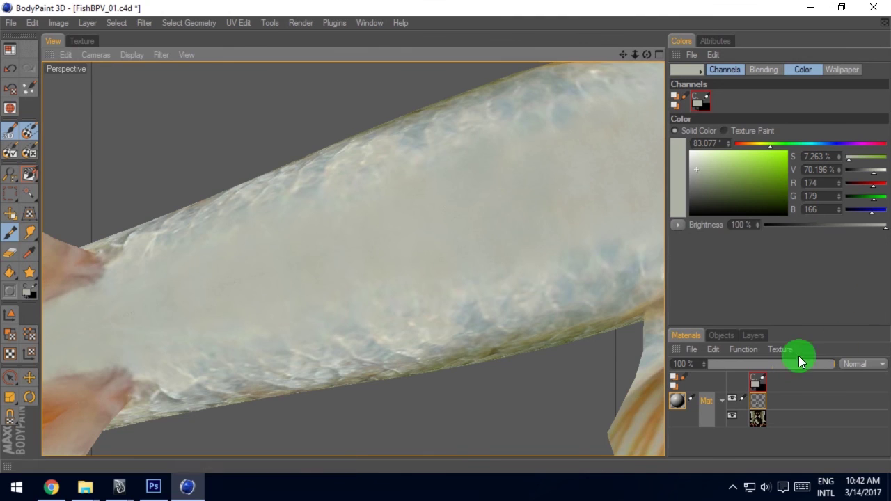
Step: Save the texture as a PSD copy named FishColor in the tex folder
right_drag(764, 394, 713, 250)
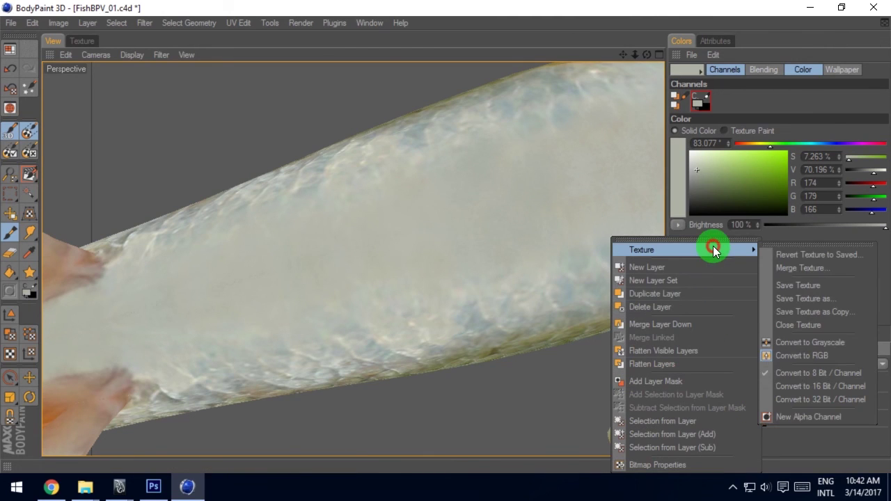
click(837, 318)
click(793, 280)
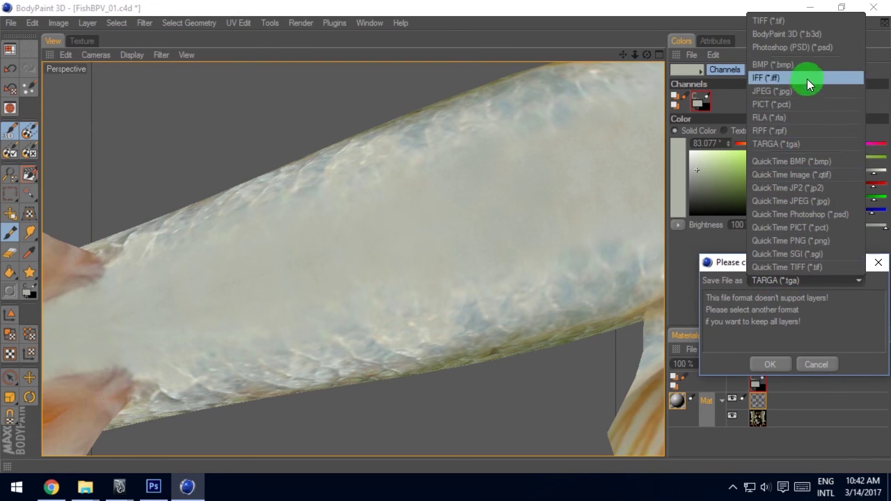
click(822, 48)
click(785, 352)
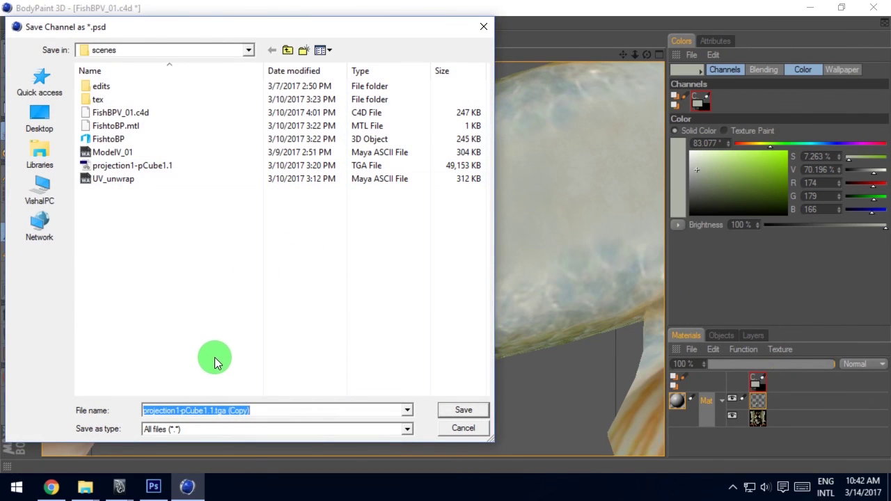
double_click(98, 98)
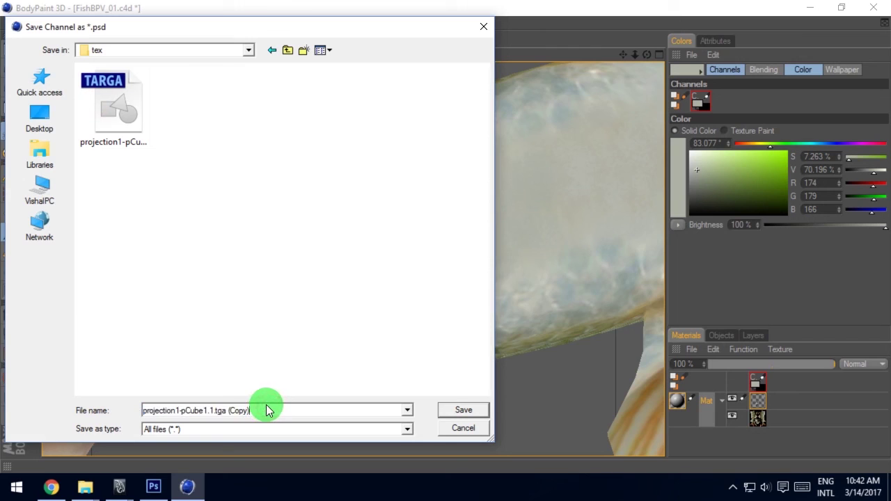
drag(268, 409, 98, 397)
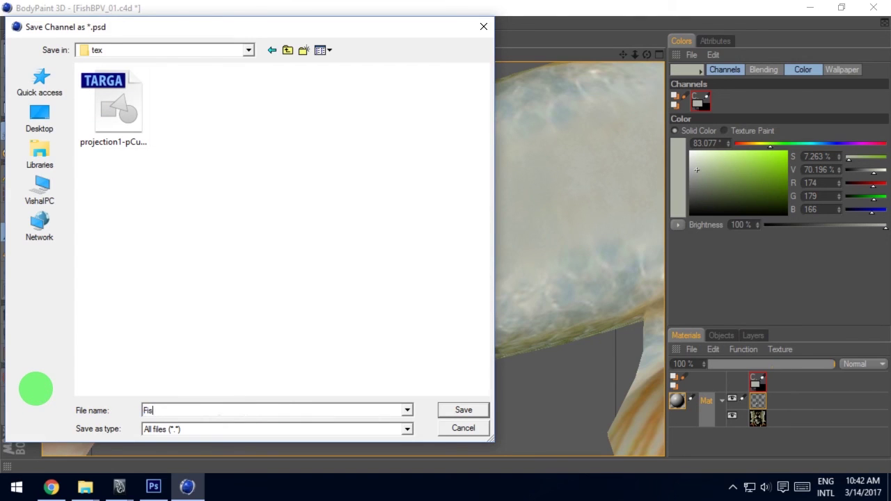
text(FishColor)
key(Return)
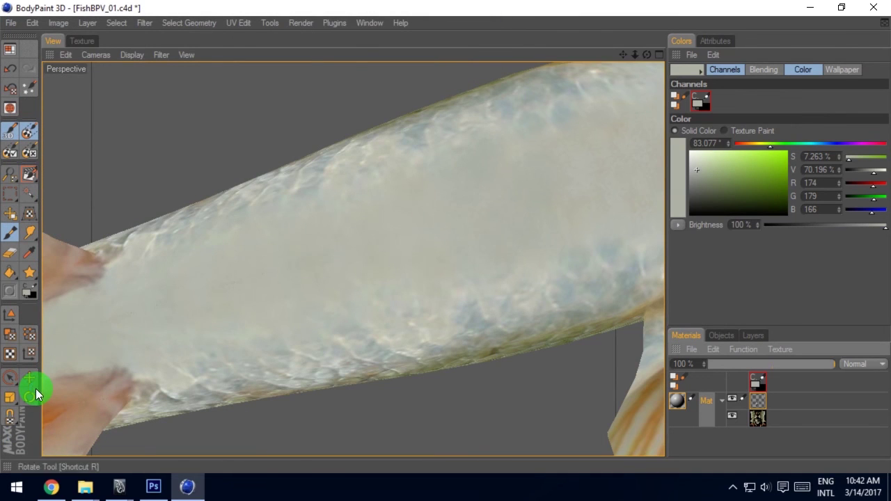